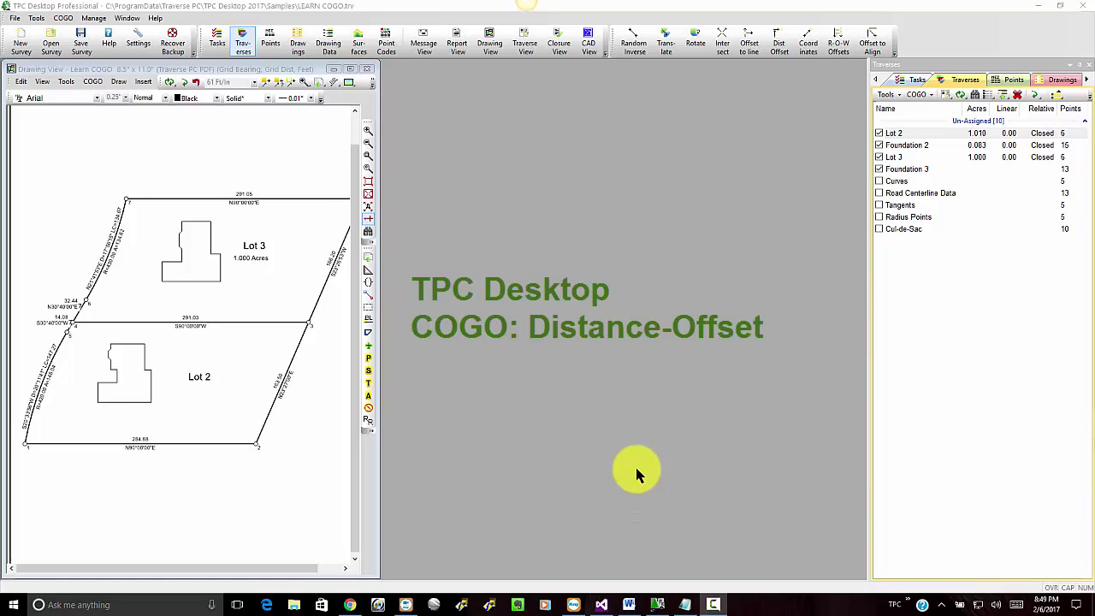
# Open the COGO Distance - Offset computation from the drawing's right-click menu.
pyautogui.rightClick(309, 414)
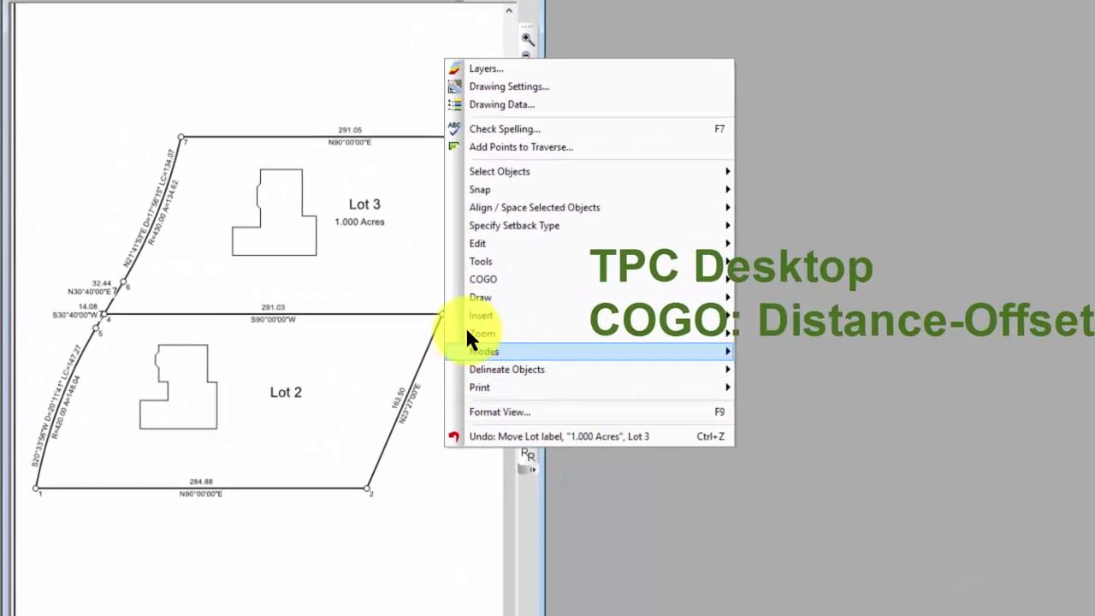
pyautogui.moveTo(476, 277)
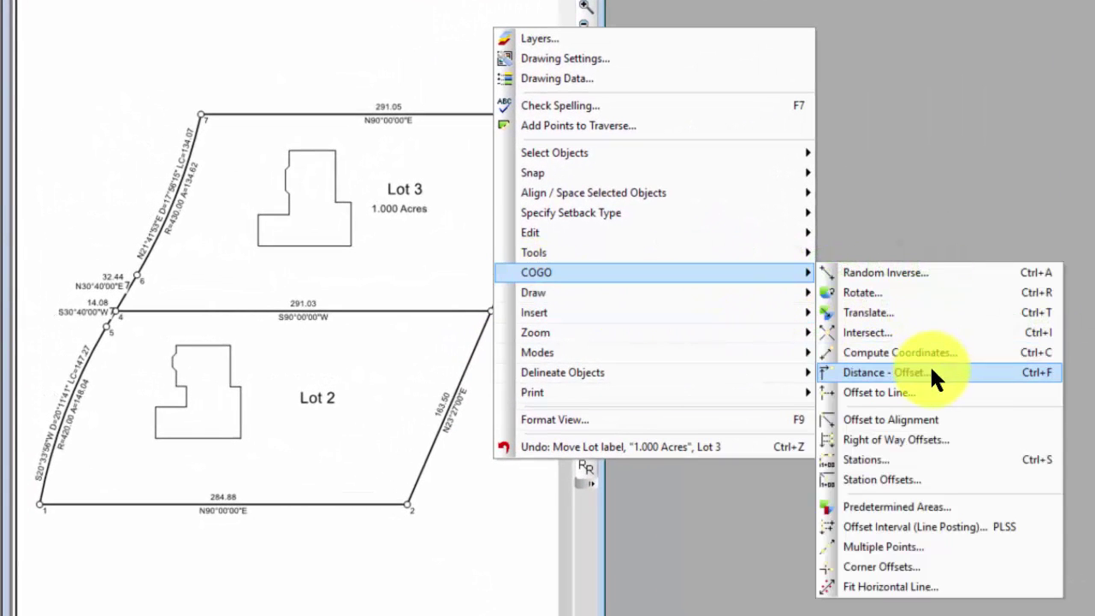
pyautogui.click(928, 369)
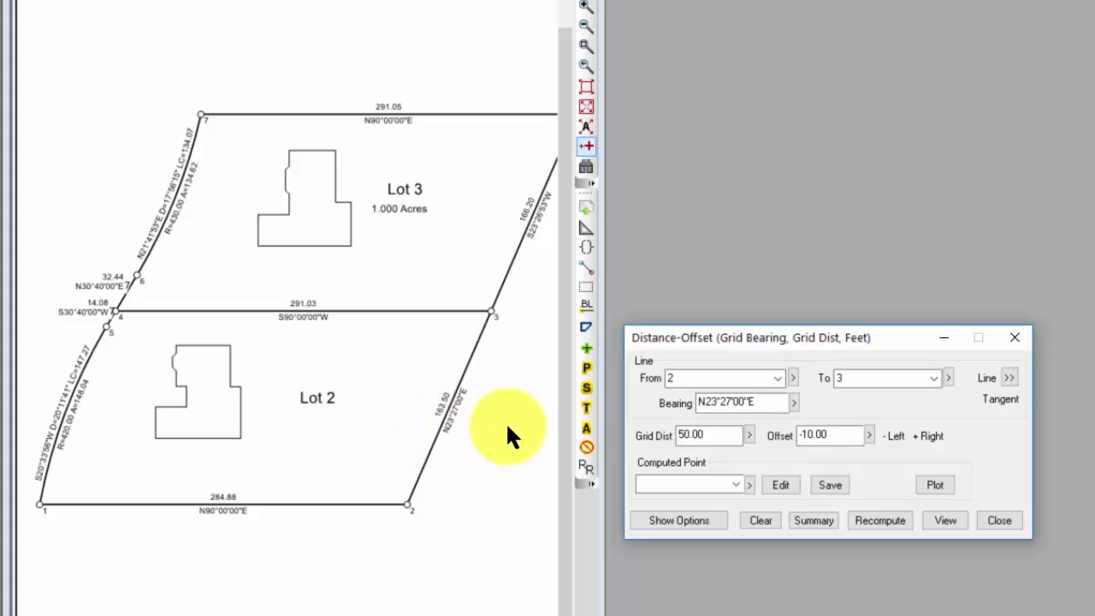
pyautogui.click(1009, 377)
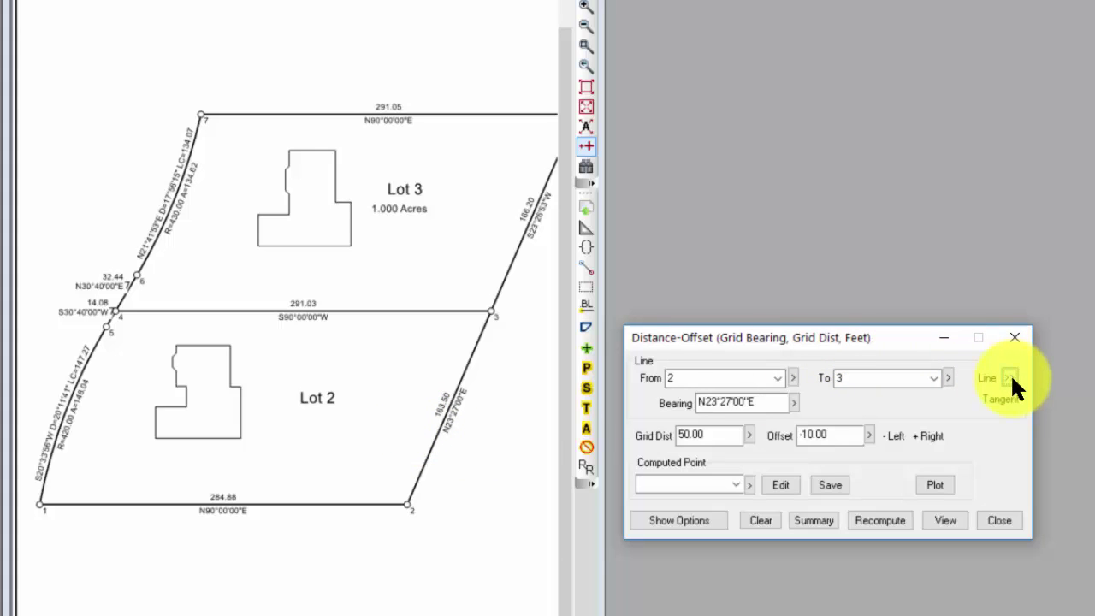
pyautogui.click(419, 480)
pyautogui.click(419, 477)
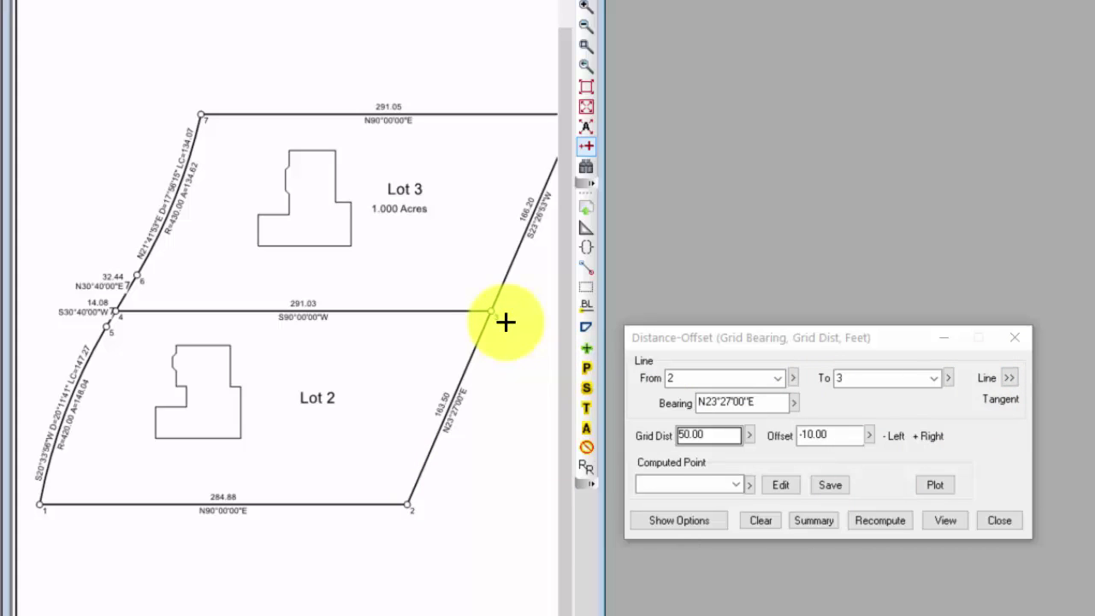
# Repick line 2–3 near point 3 so it runs S23°27'00"W, keeping distance 50.00 and offset -10.00.
pyautogui.click(1009, 378)
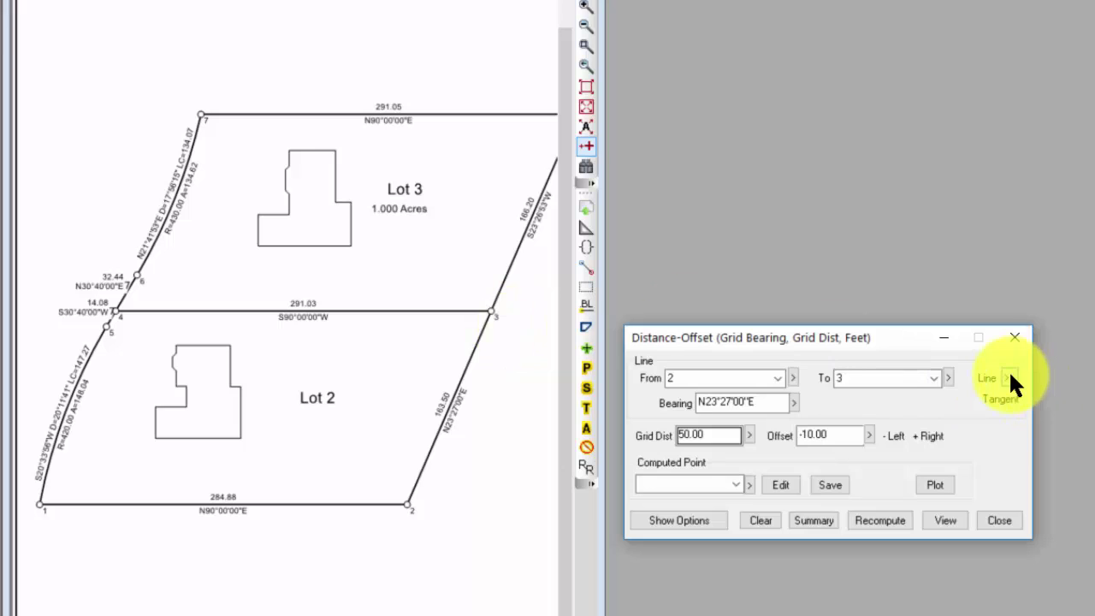
pyautogui.click(481, 328)
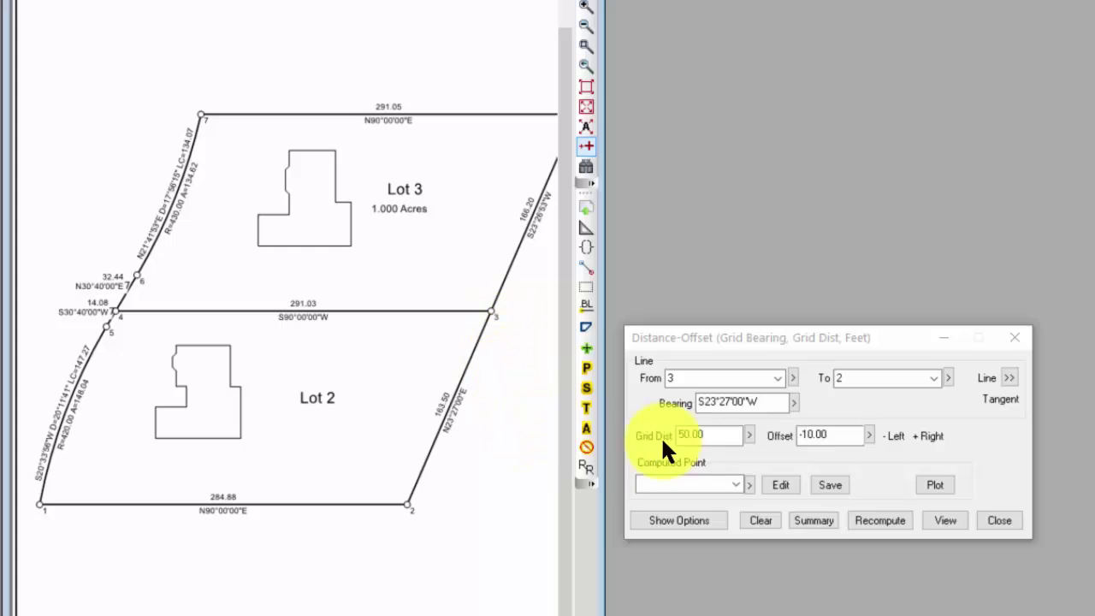
pyautogui.doubleClick(706, 435)
pyautogui.doubleClick(848, 438)
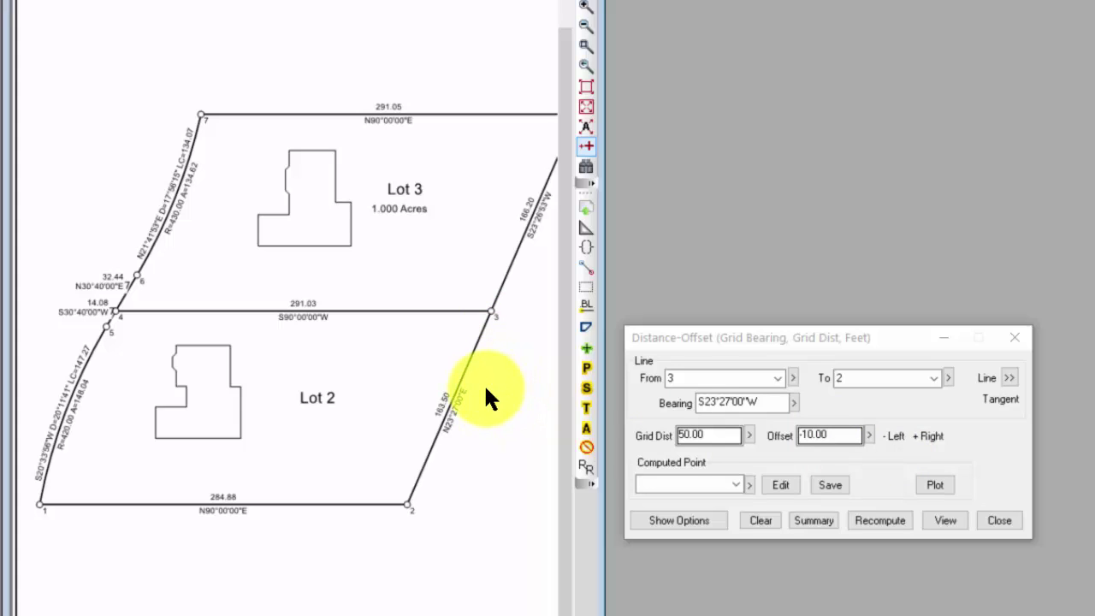
# Enter 1 as the computed point number, raising the '1 already exists!' prompt.
pyautogui.click(657, 484)
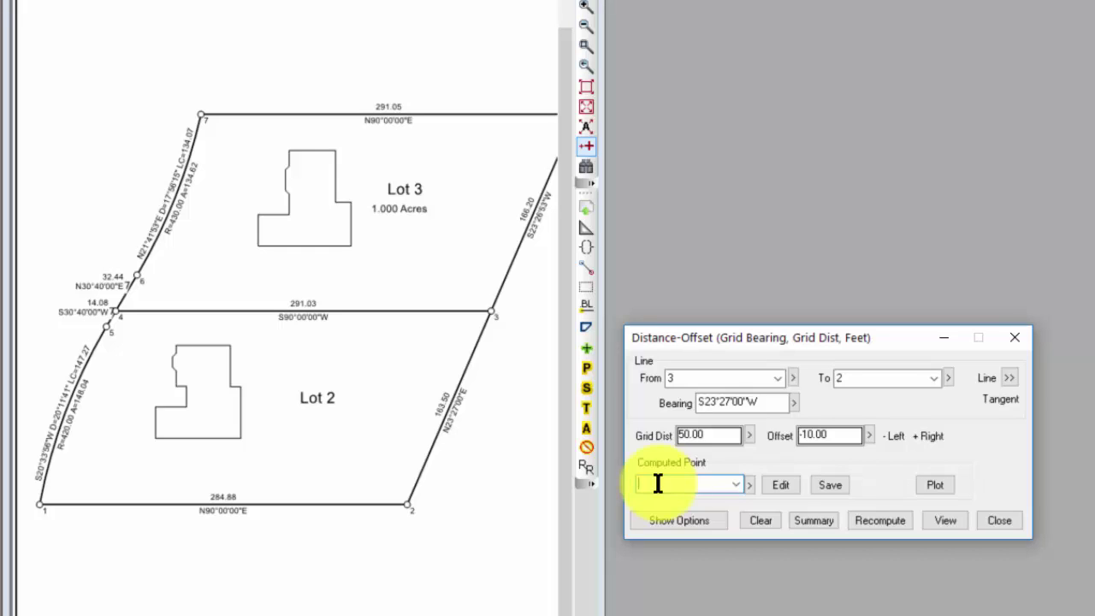
pyautogui.write('1')
pyautogui.press('Return')
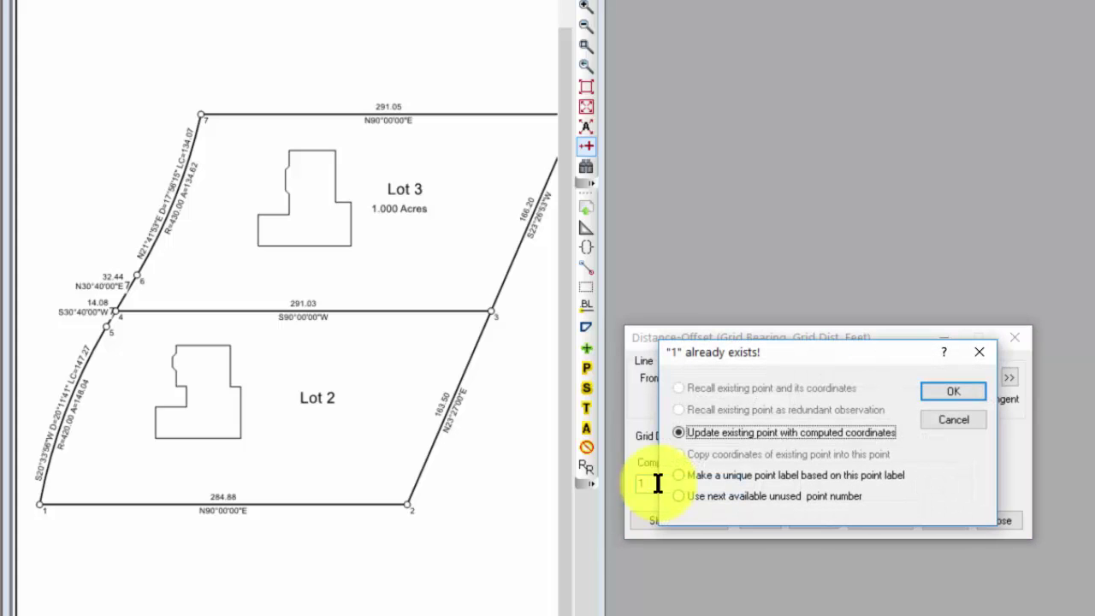
# Use the next unused point number 24, then save and plot it beside line 3–2.
pyautogui.click(709, 495)
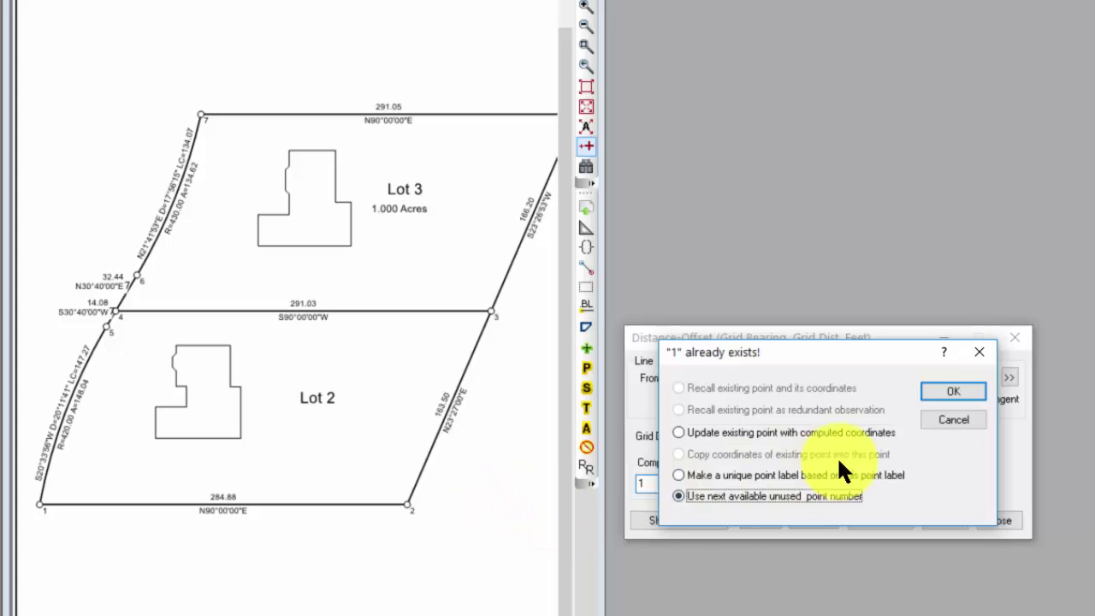
pyautogui.click(956, 394)
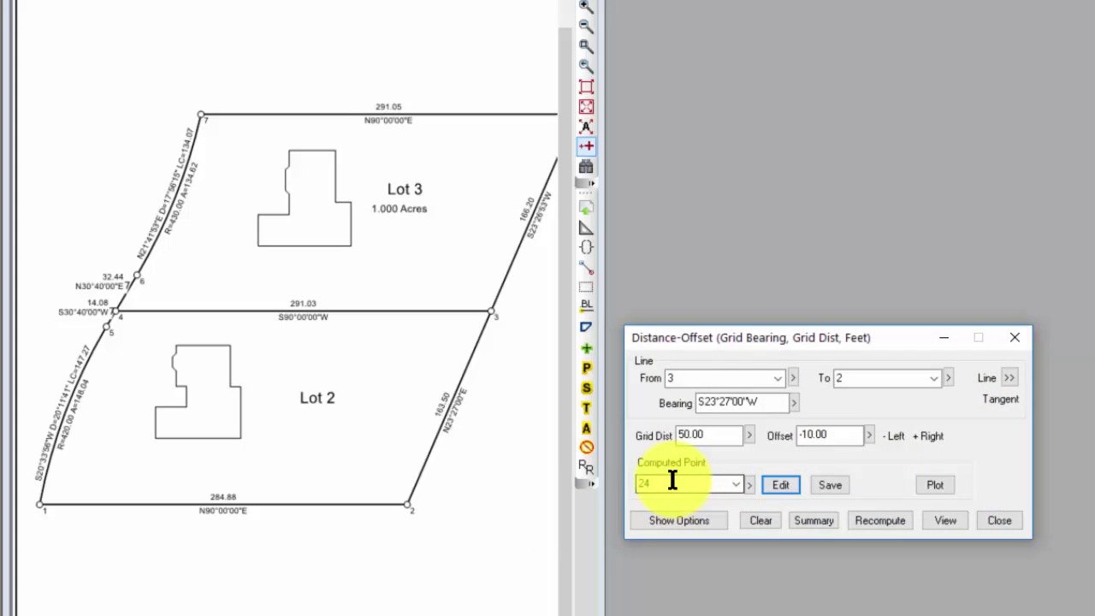
pyautogui.click(827, 480)
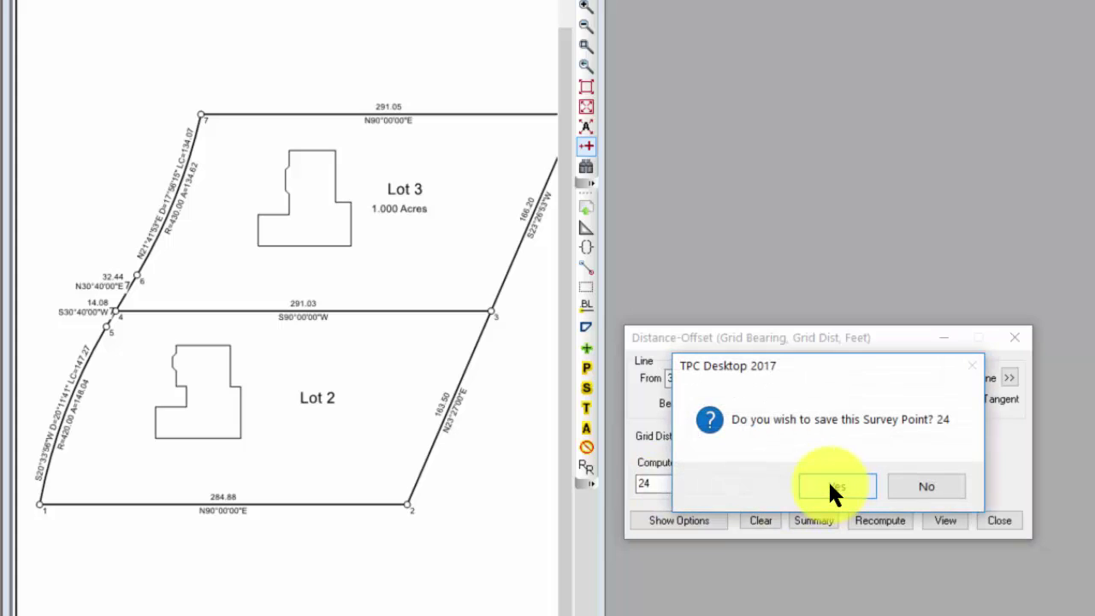
pyautogui.click(829, 484)
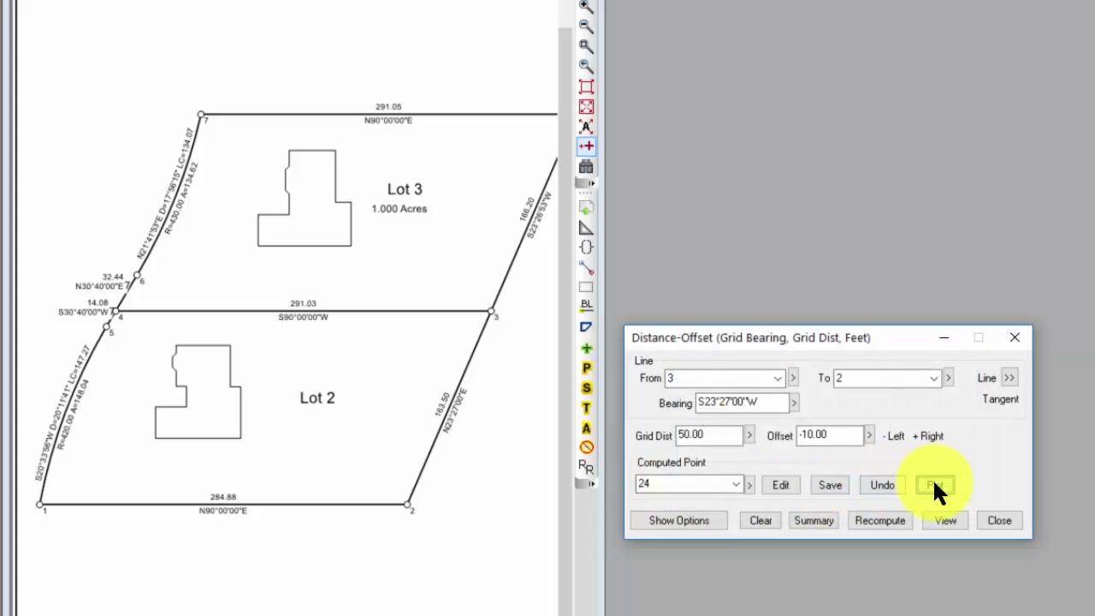
pyautogui.click(933, 484)
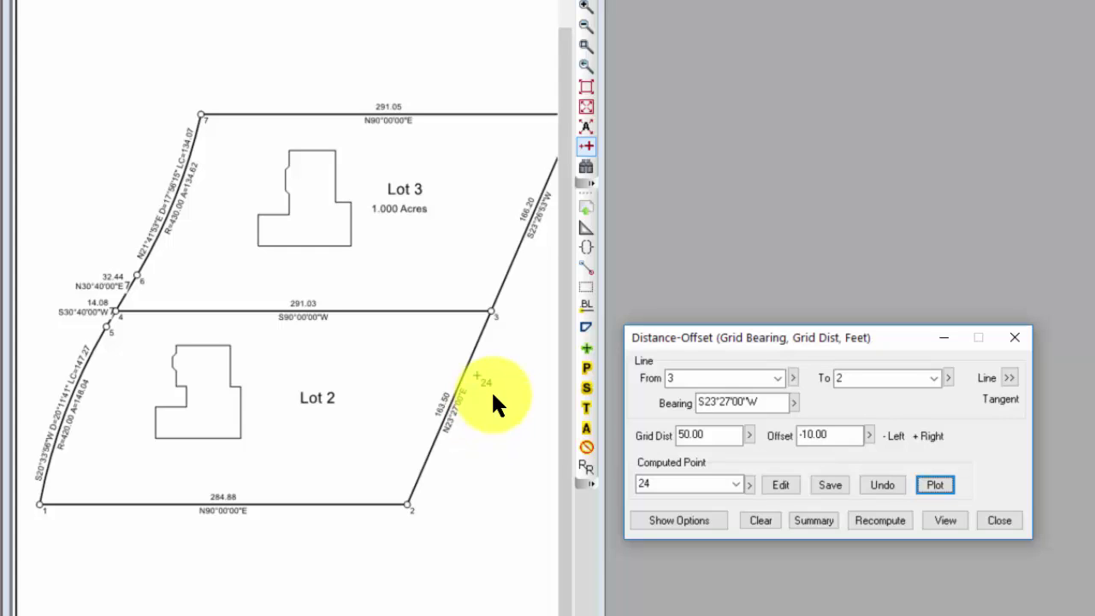
# Change the offset from -10.00 to 10.00 and resave point 24.
pyautogui.click(802, 437)
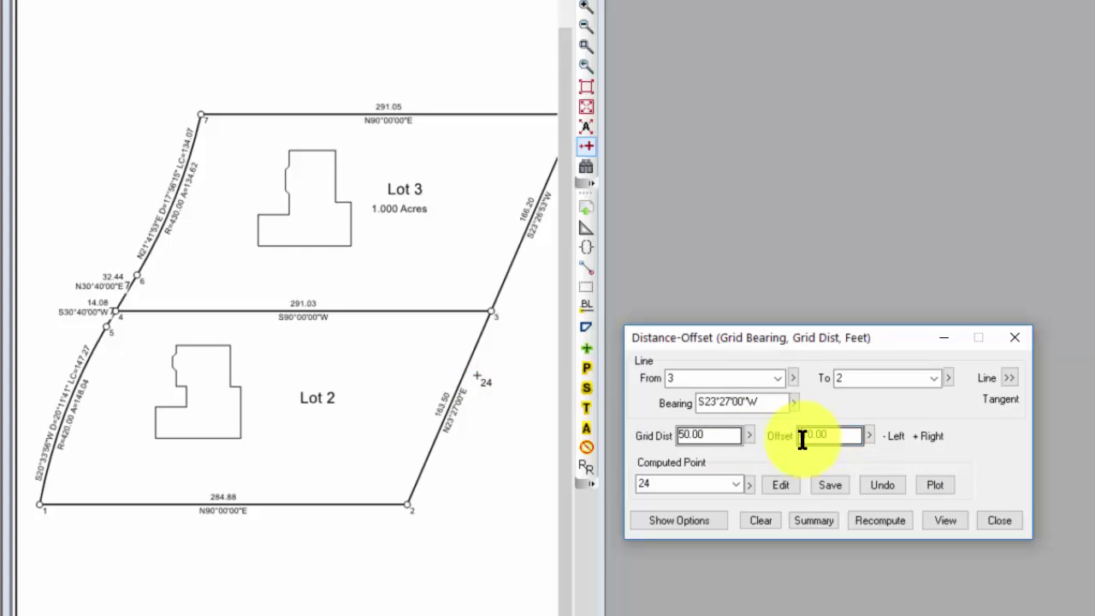
pyautogui.write('1')
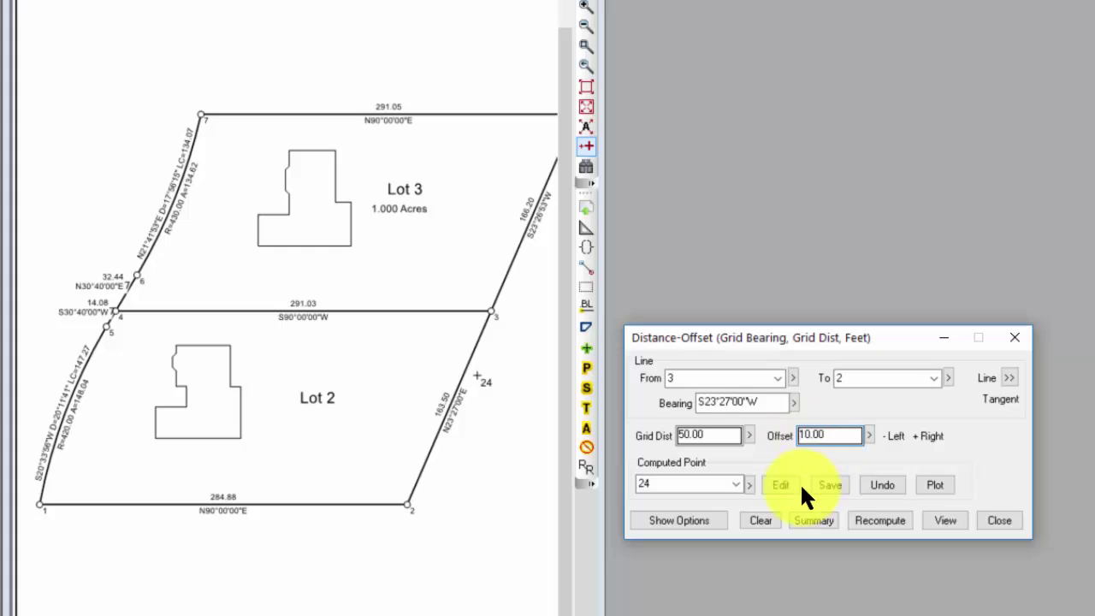
pyautogui.press('Return')
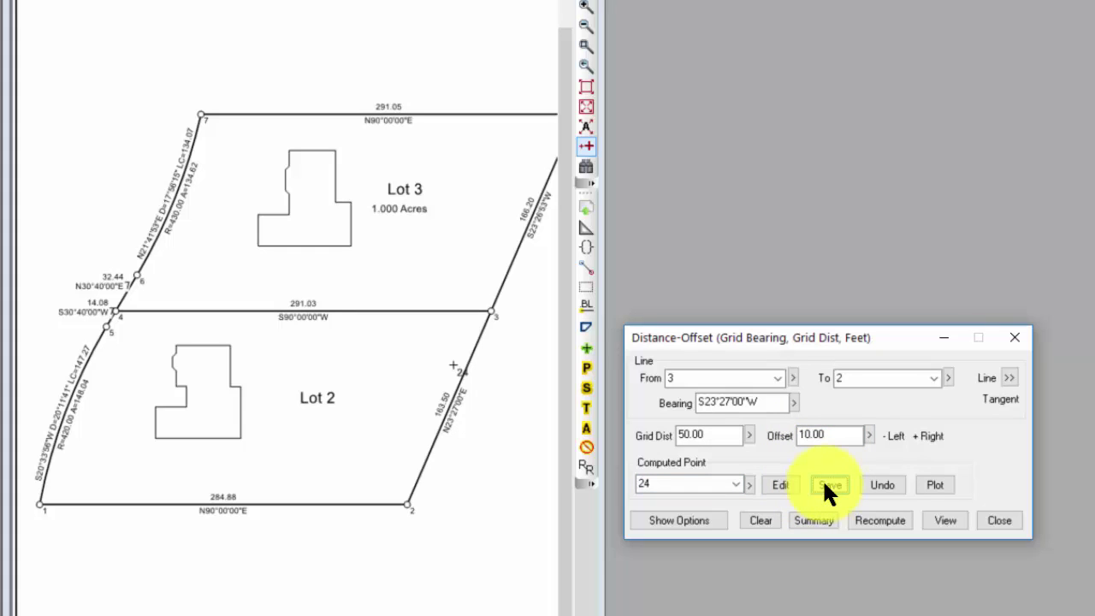
pyautogui.click(824, 483)
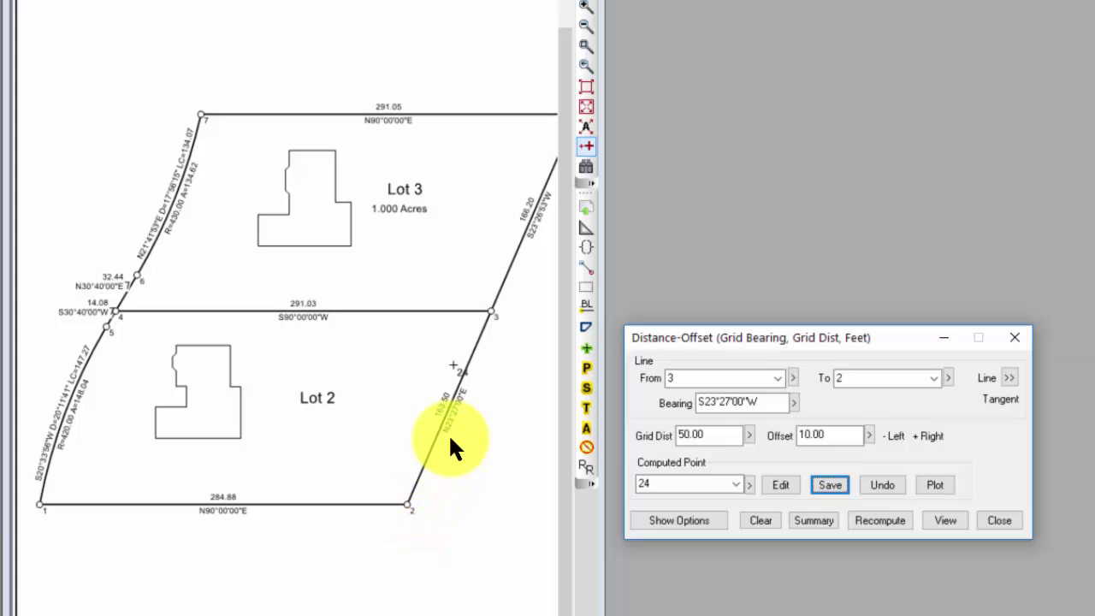
# Pick line 2–3 from point 2 and enter grid distance 30.00, offset 0, point 25.
pyautogui.click(1009, 377)
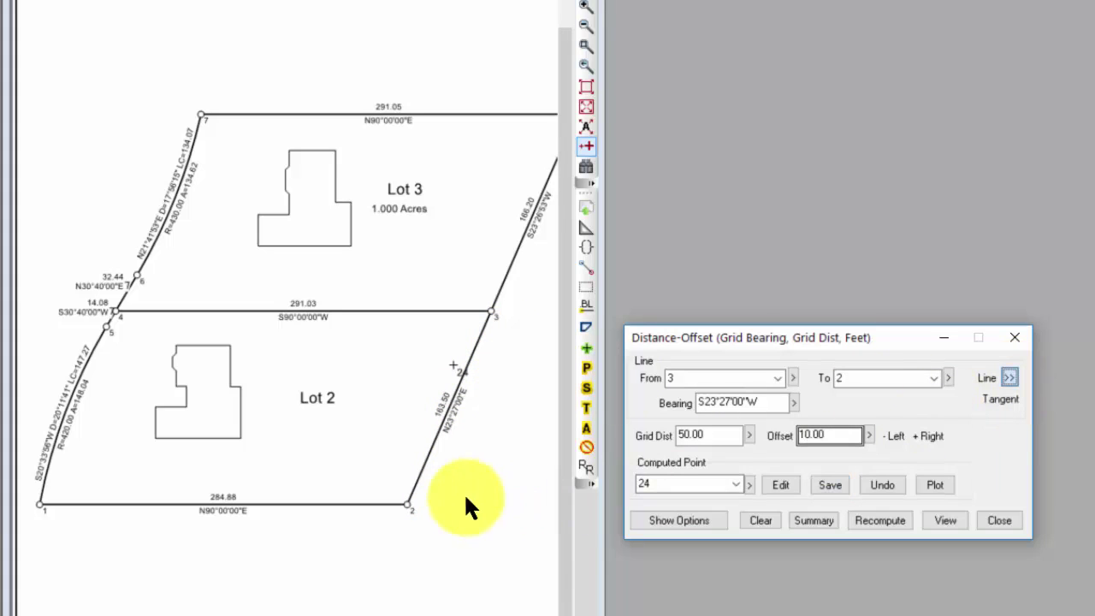
pyautogui.click(420, 474)
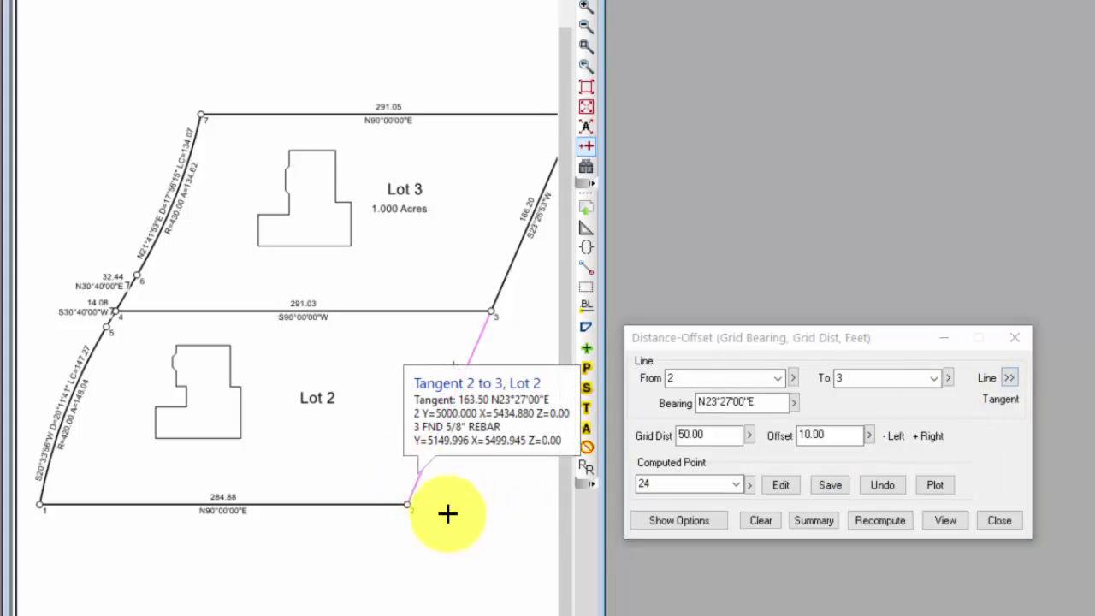
pyautogui.moveTo(725, 440); pyautogui.dragTo(627, 438)
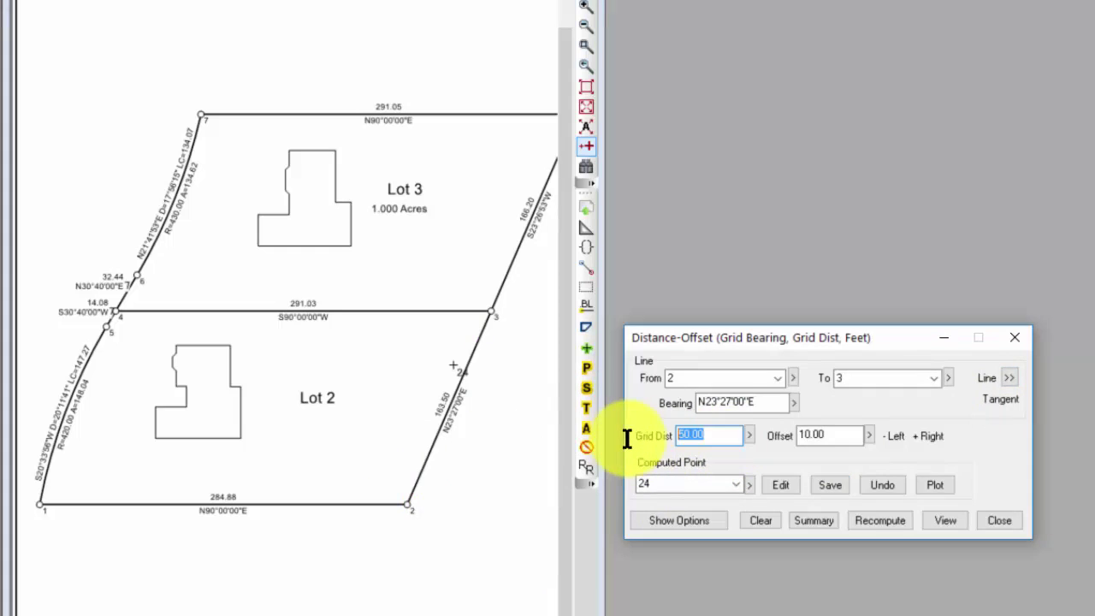
pyautogui.write('30.00')
pyautogui.press('Tab')
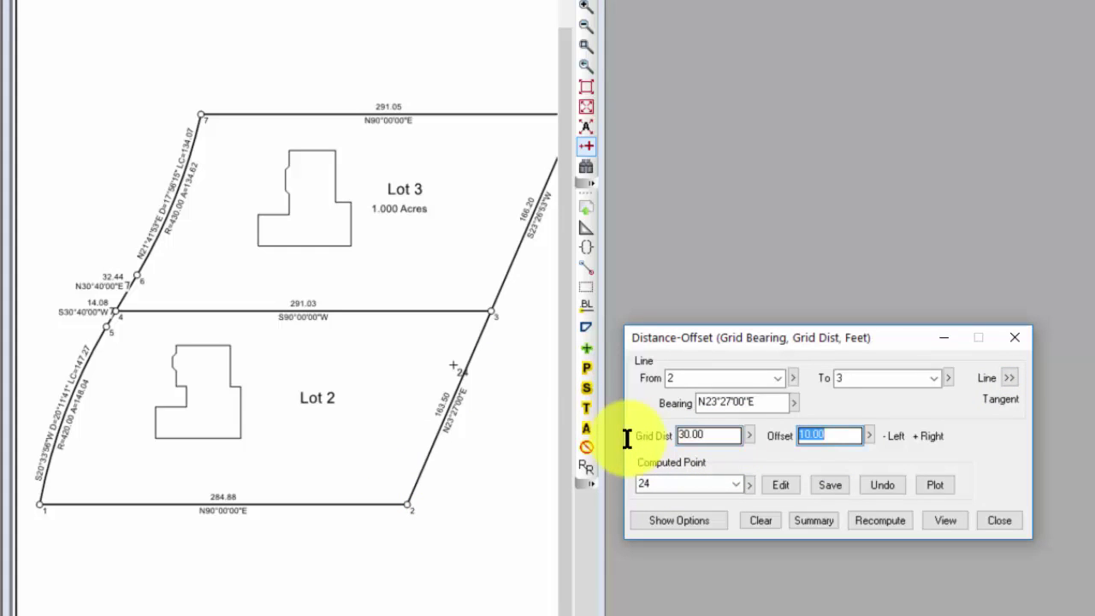
pyautogui.write('0')
pyautogui.press('Tab')
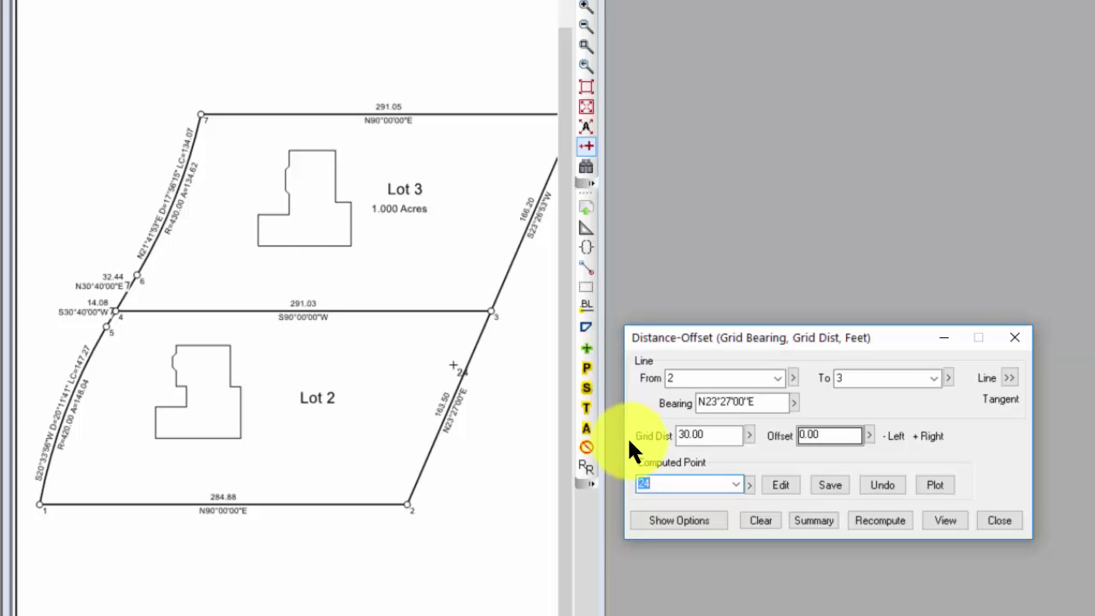
pyautogui.write('25')
pyautogui.press('Return')
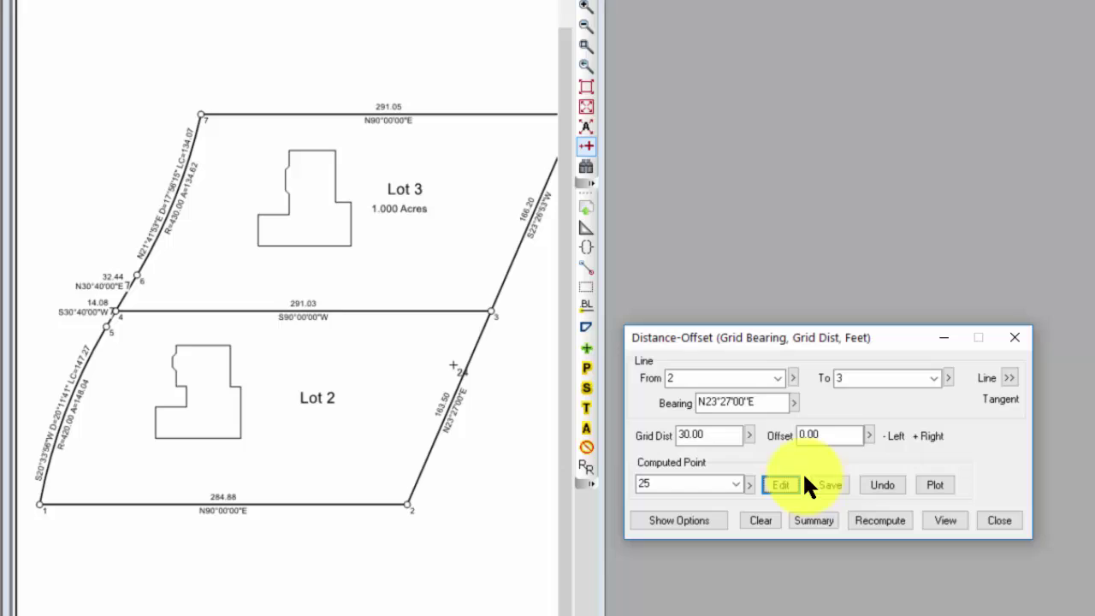
# Save point 25 and plot it on line 2–3.
pyautogui.click(826, 485)
pyautogui.click(828, 486)
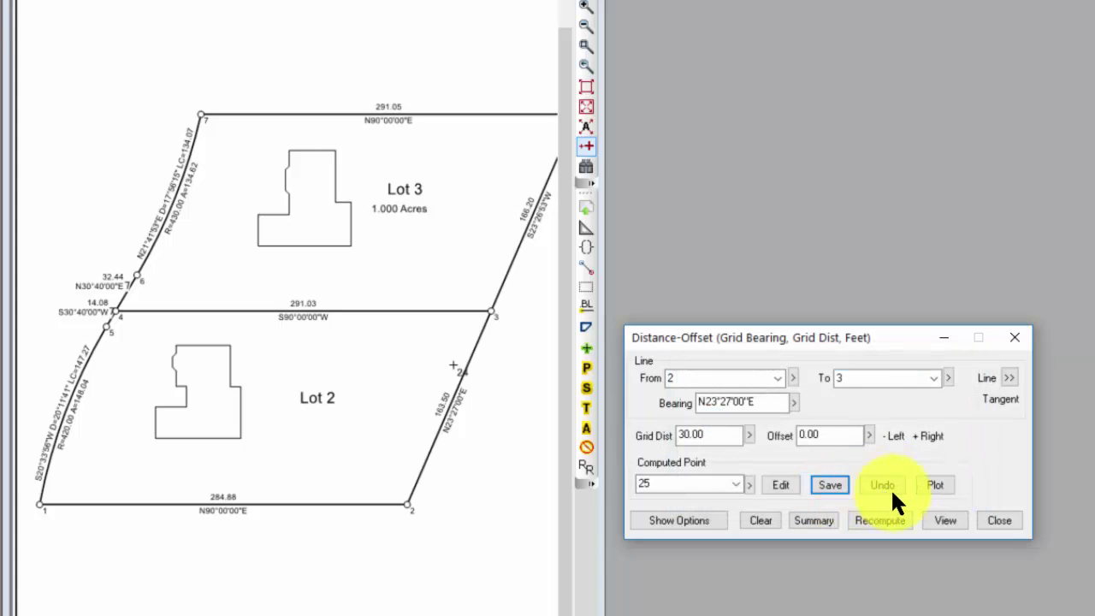
pyautogui.click(933, 484)
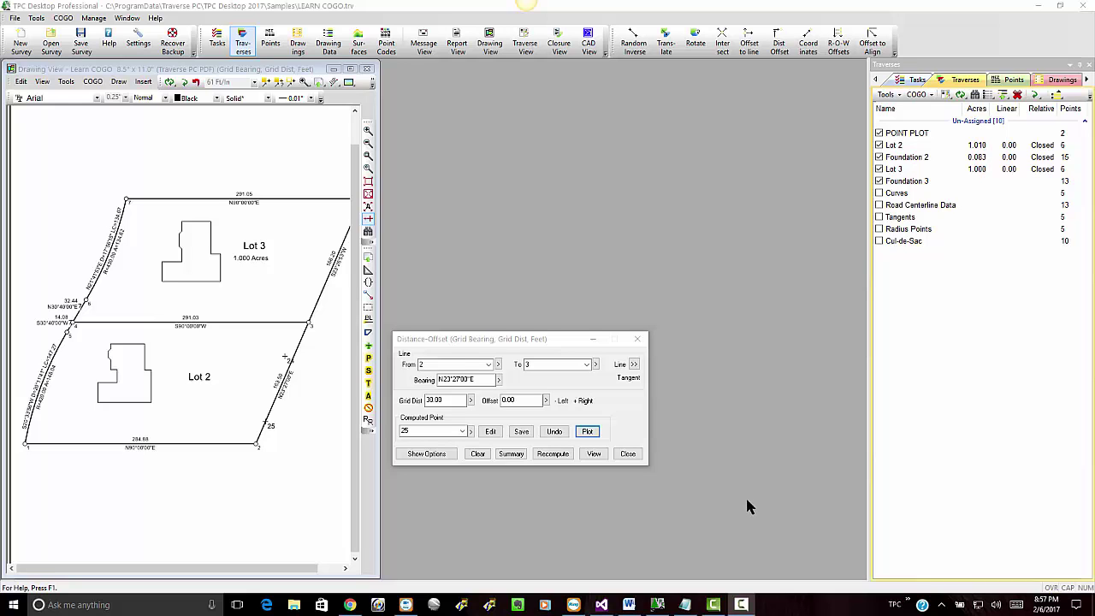
# Move the Distance-Offset dialog aside and zoom-window around the west curve near point 1.
pyautogui.moveTo(550, 347)
pyautogui.mouseDown()
pyautogui.moveTo(469, 386)
pyautogui.moveTo(468, 399)
pyautogui.mouseUp()
pyautogui.click(442, 451)
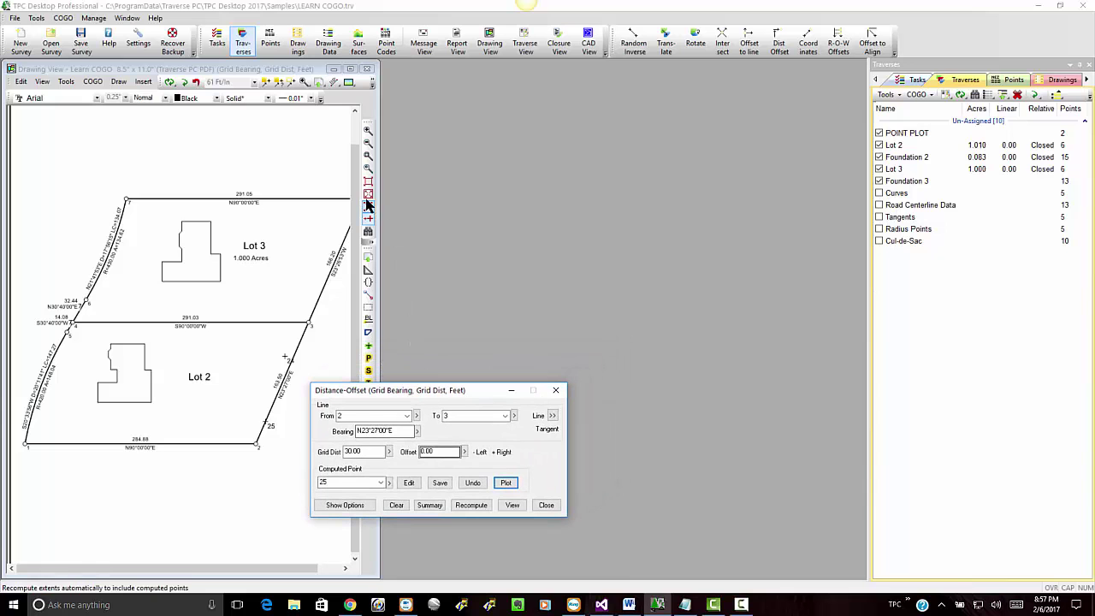
pyautogui.click(368, 155)
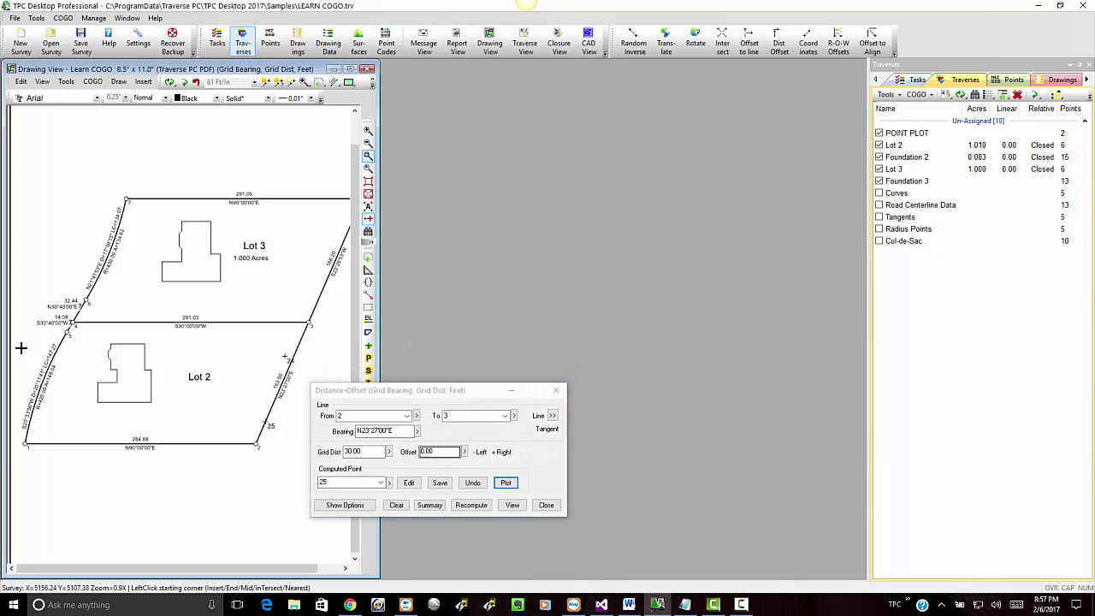
pyautogui.click(20, 298)
pyautogui.click(141, 466)
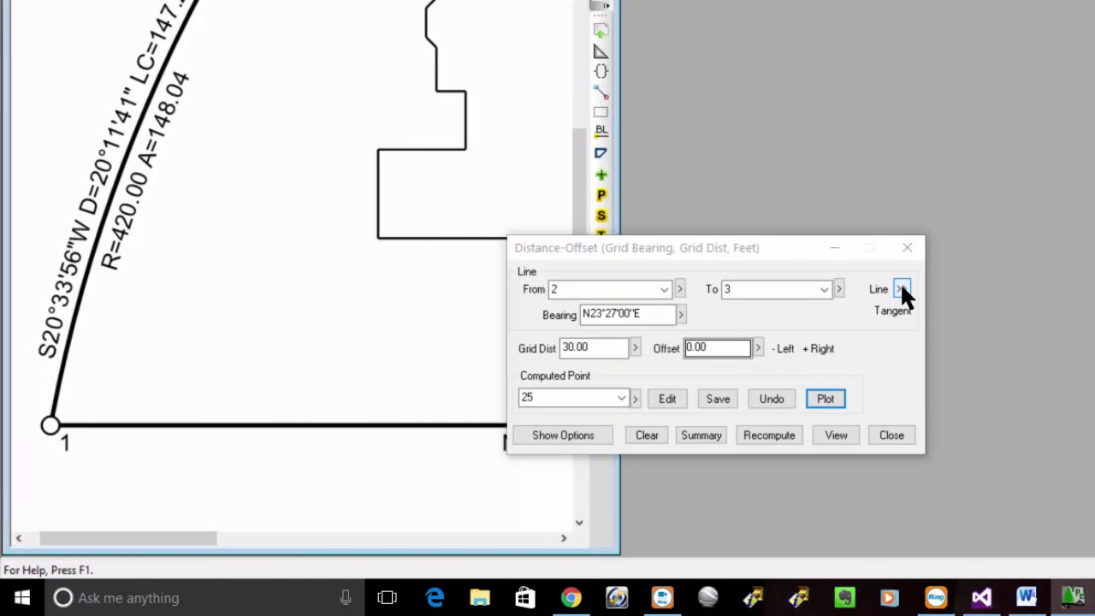
# Pick the west curve as the reference, running 1 to 5 with R=420.00, L=148.04.
pyautogui.click(901, 288)
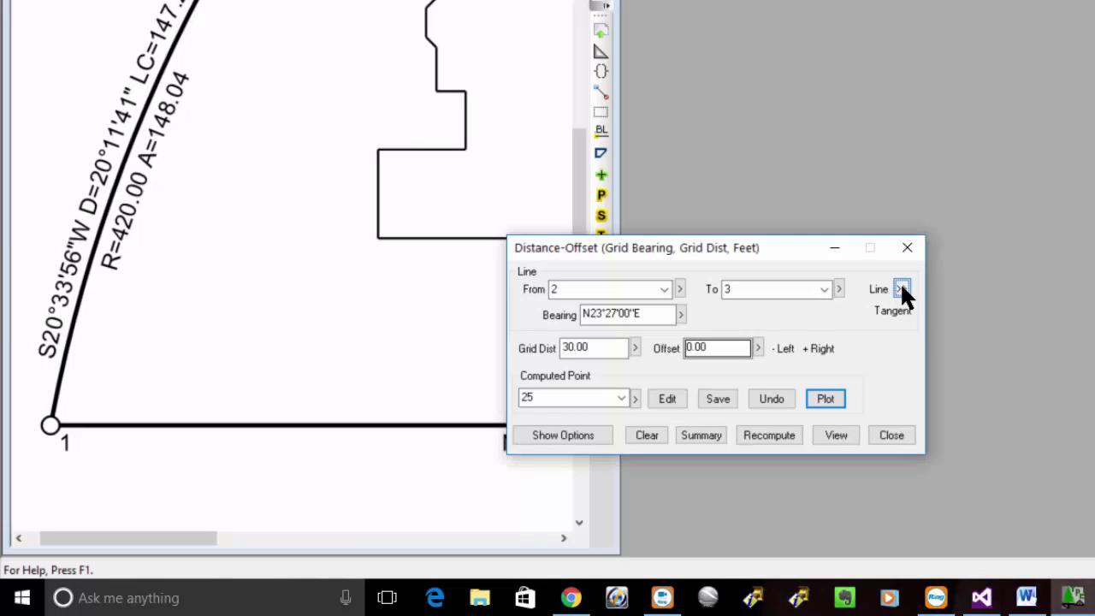
pyautogui.click(63, 362)
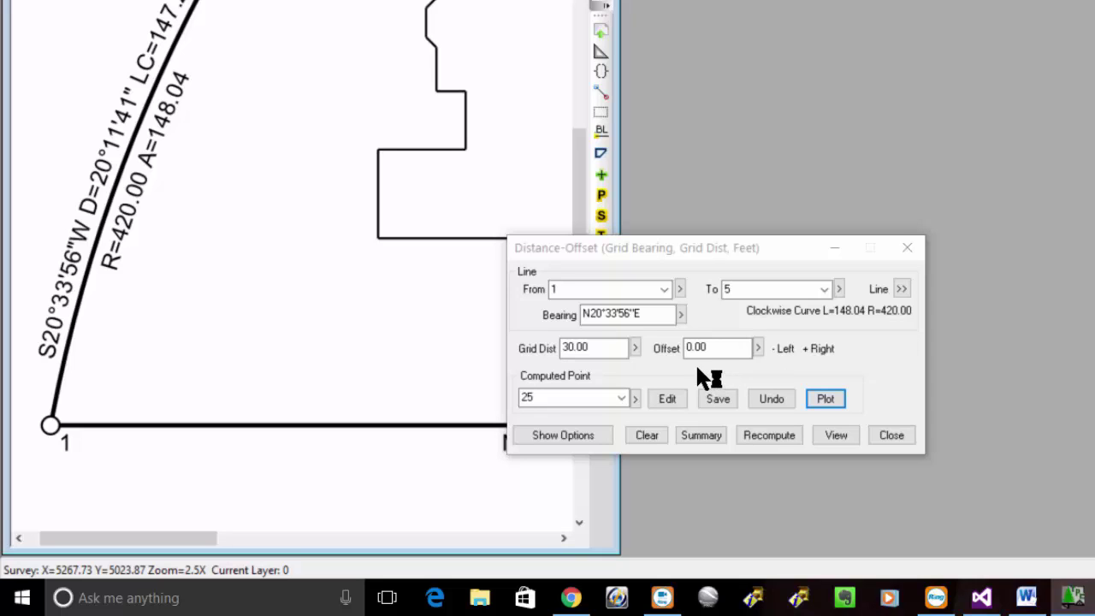
# Enter grid distance 50, offset 10 and computed point 25 along the curve.
pyautogui.moveTo(596, 347); pyautogui.dragTo(516, 344)
pyautogui.write('50')
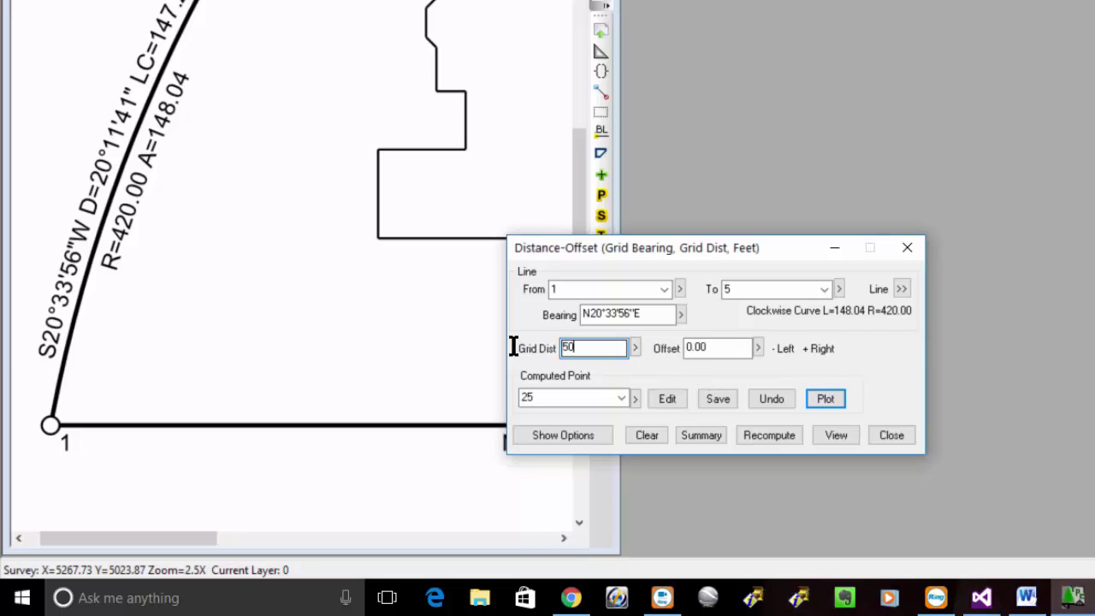
pyautogui.press('Tab')
pyautogui.write('10')
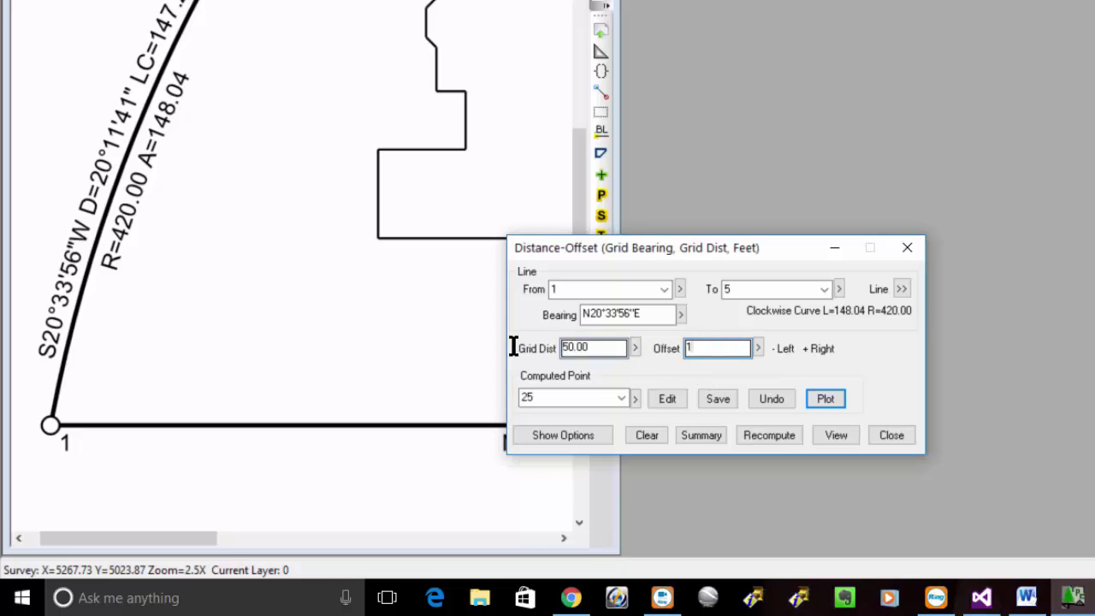
pyautogui.press('Tab')
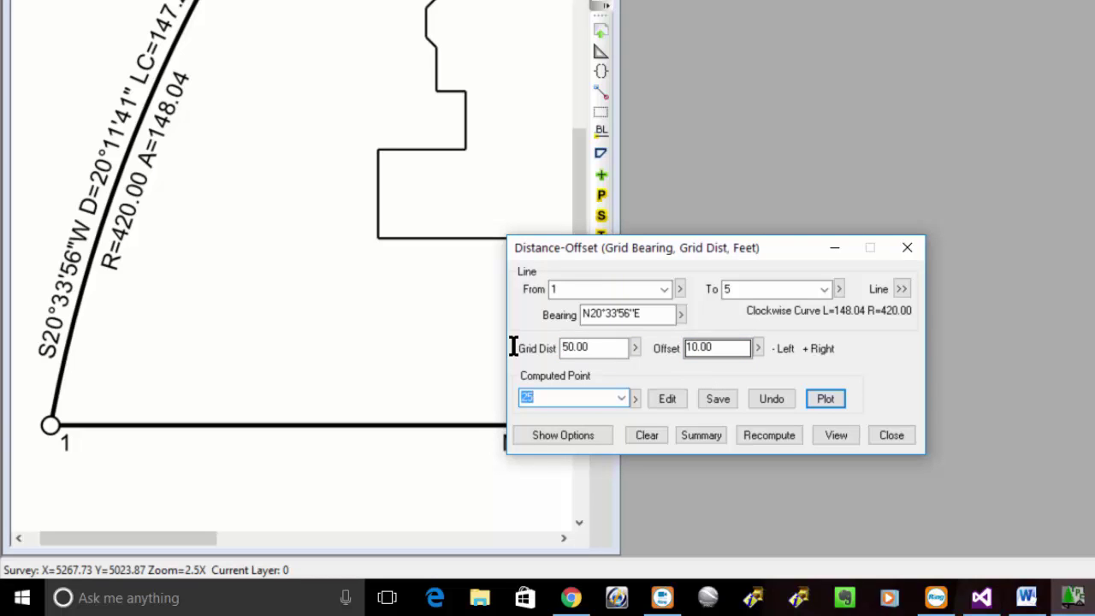
pyautogui.write('25')
pyautogui.press('Return')
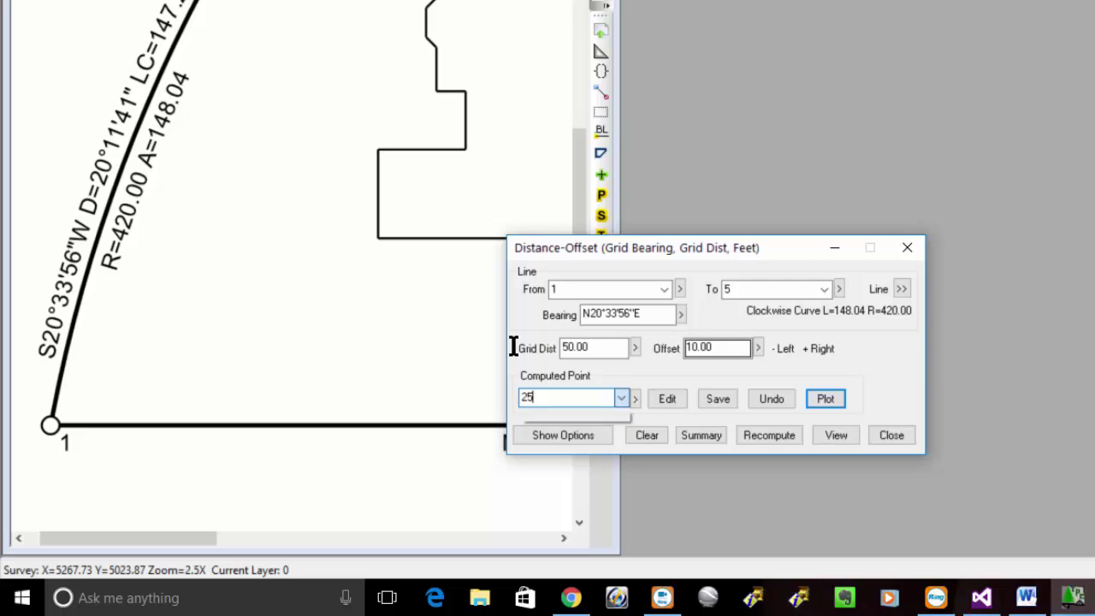
# Switch to the next unused number, 26, then save and plot the point.
pyautogui.click(637, 409)
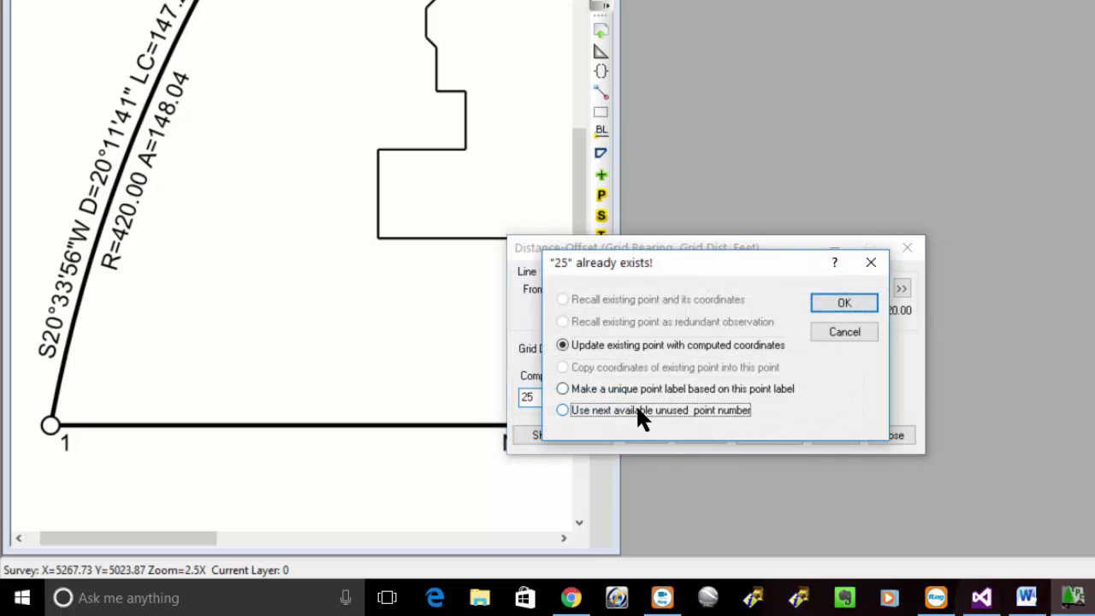
pyautogui.click(843, 303)
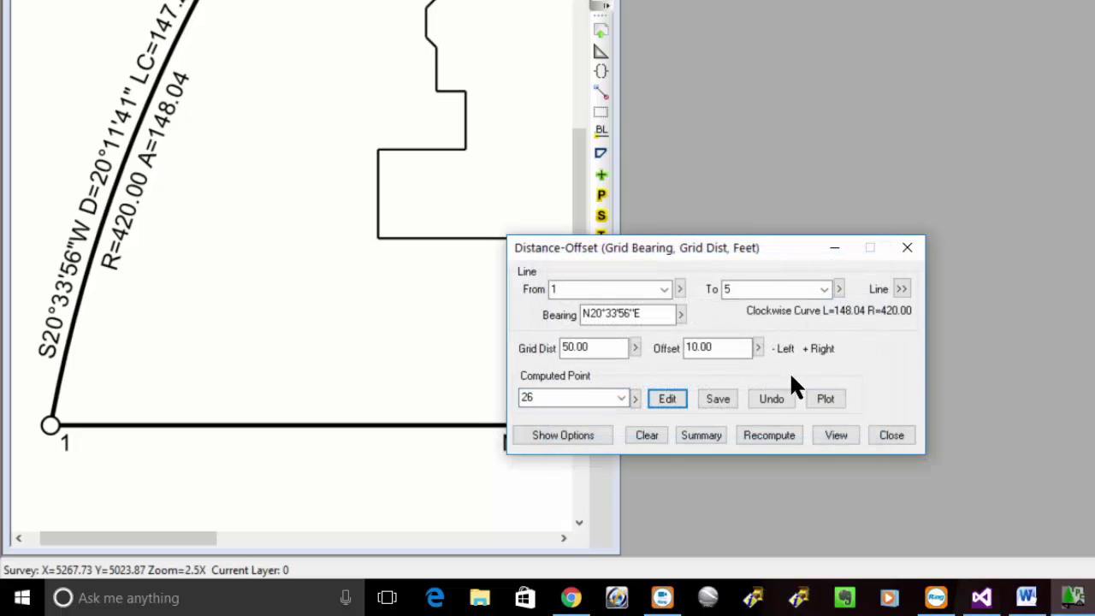
pyautogui.click(724, 398)
pyautogui.click(749, 395)
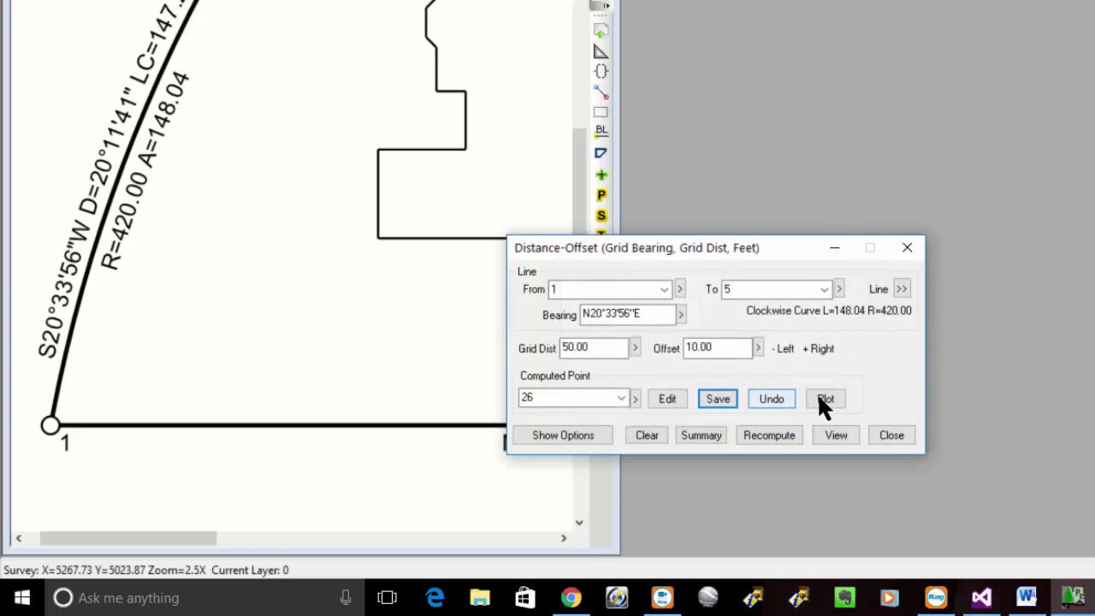
pyautogui.click(821, 401)
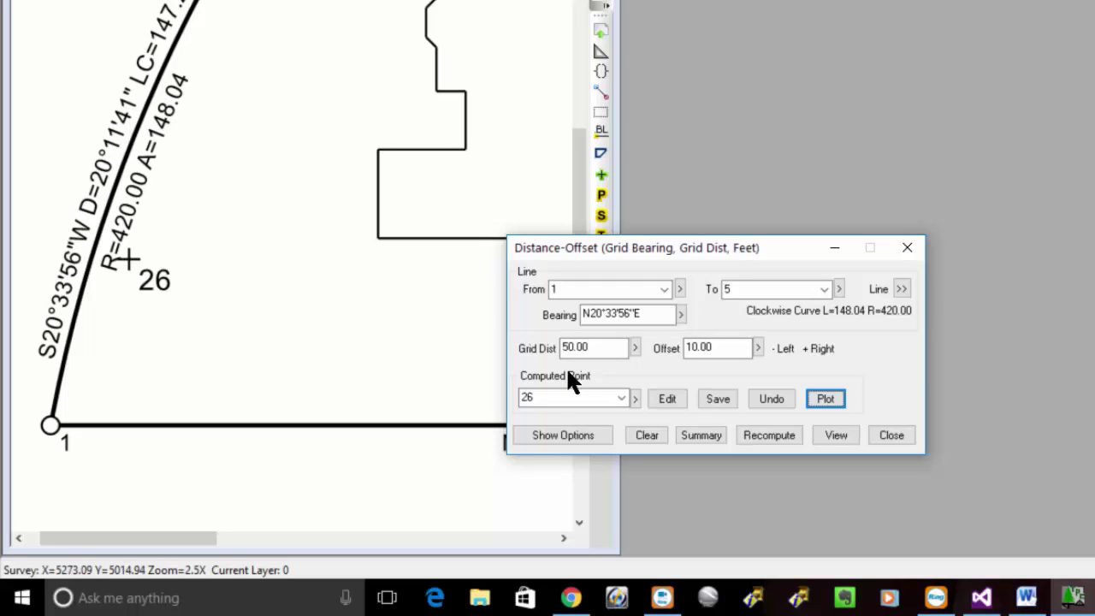
# Enter grid distance 100, offset 0 and computed point 27 along the curve.
pyautogui.moveTo(599, 347); pyautogui.dragTo(567, 342)
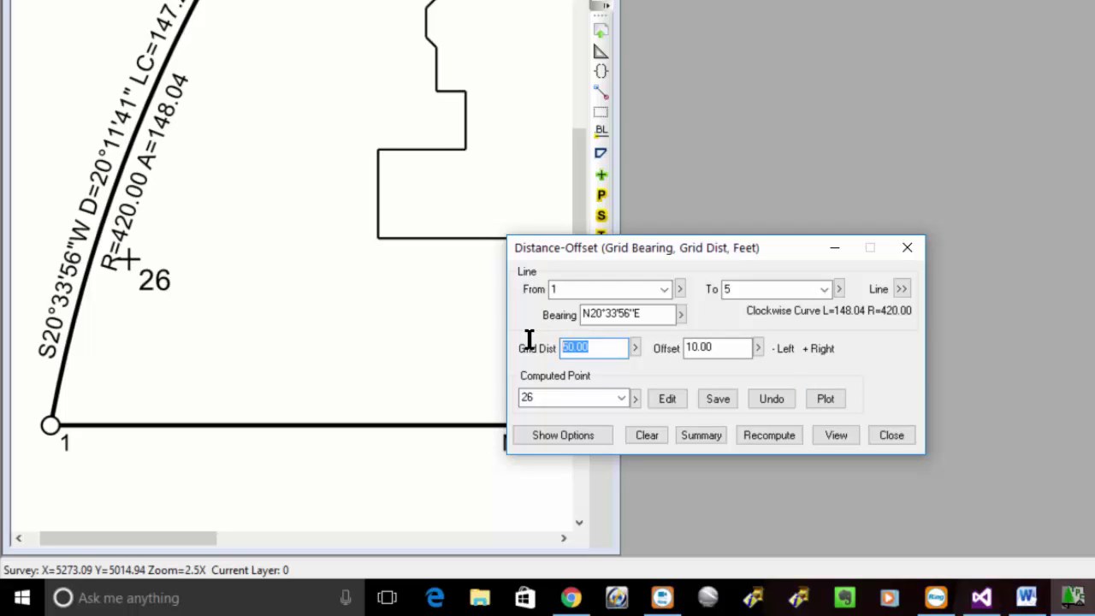
pyautogui.write('100')
pyautogui.press('Tab')
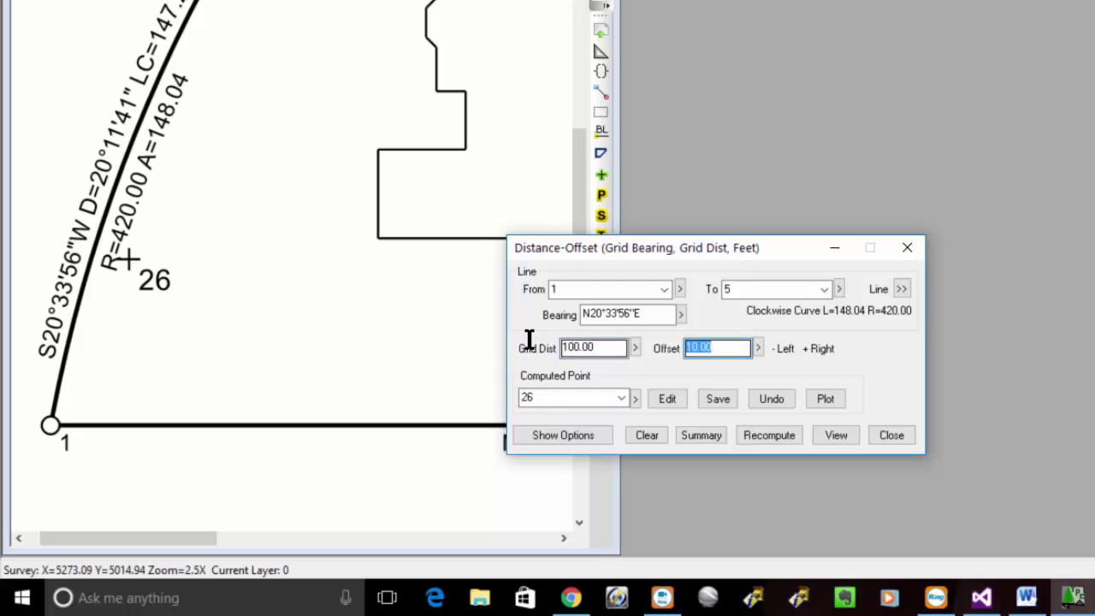
pyautogui.write('0')
pyautogui.press('Tab')
pyautogui.write('27')
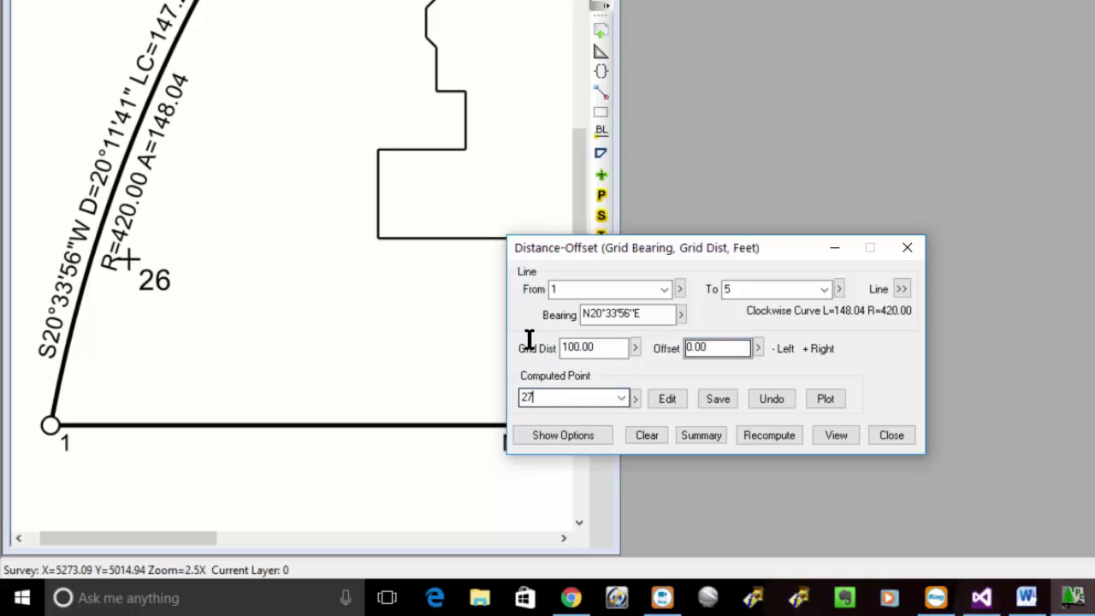
pyautogui.press('Tab')
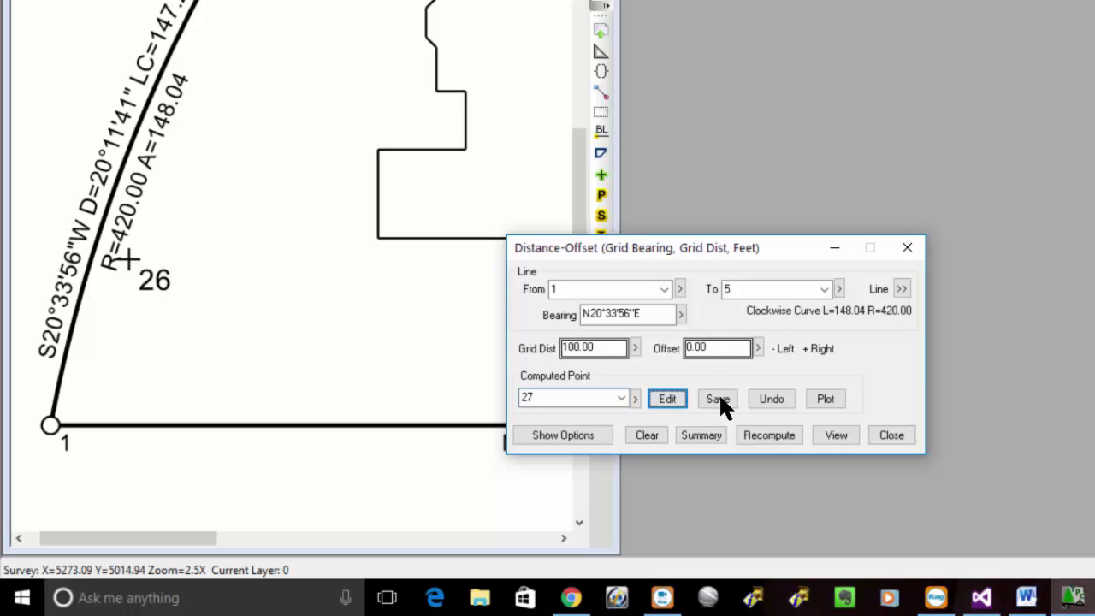
# Save and plot point 27, then drag the curve's radius label down the arc.
pyautogui.click(721, 400)
pyautogui.click(756, 399)
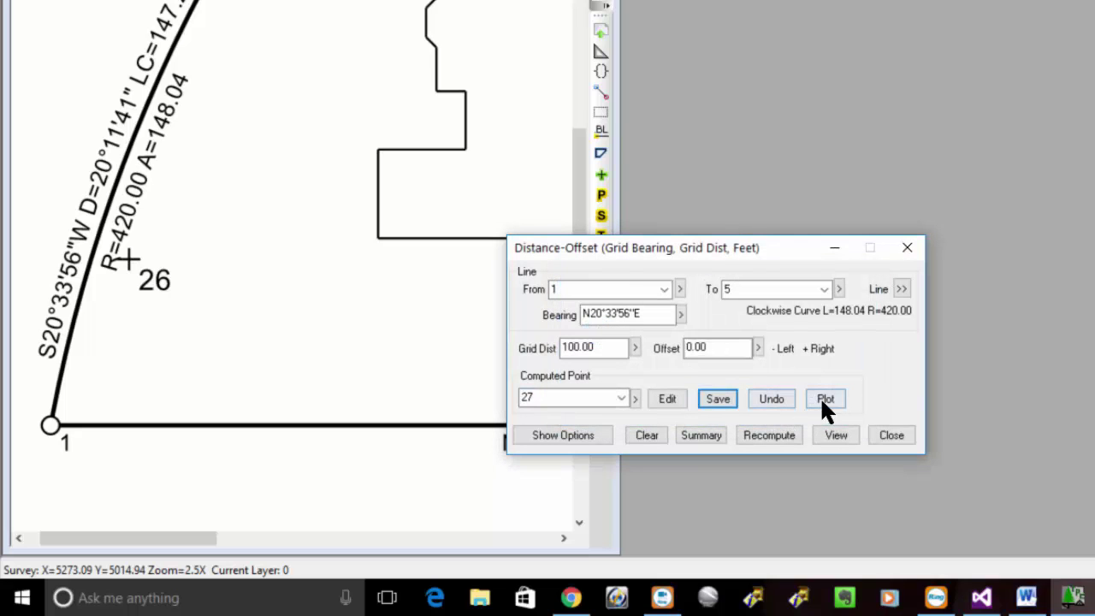
pyautogui.click(821, 399)
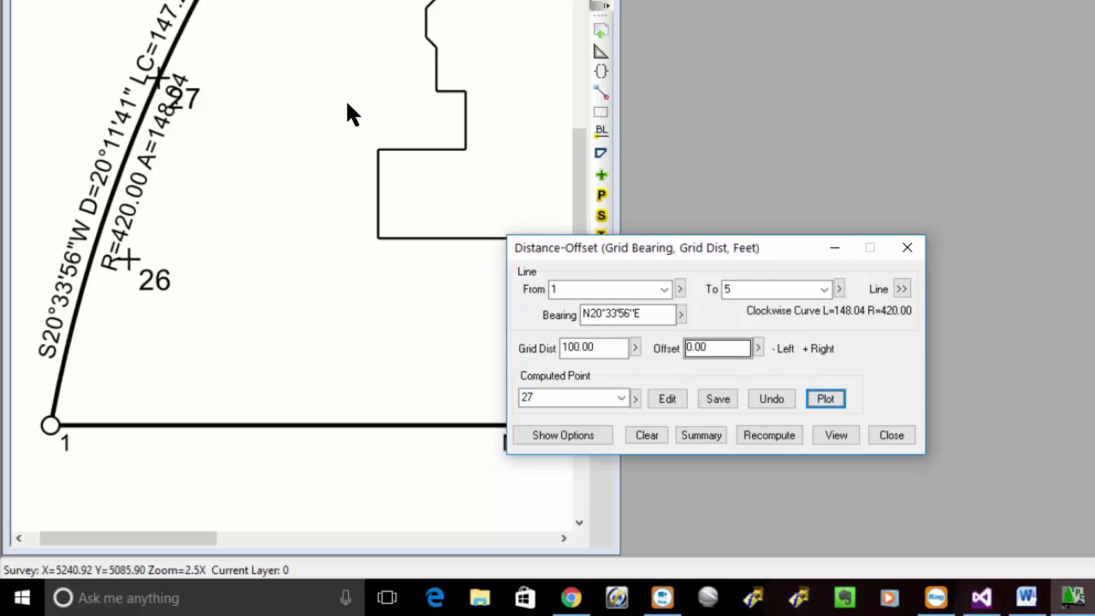
pyautogui.click(183, 179)
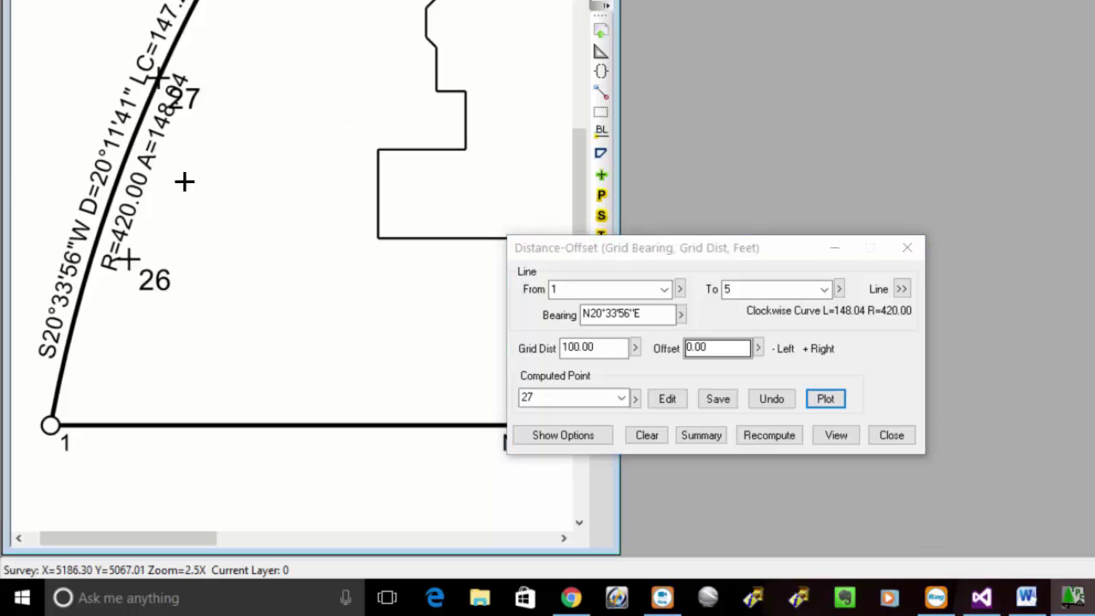
pyautogui.moveTo(144, 168); pyautogui.dragTo(117, 224)
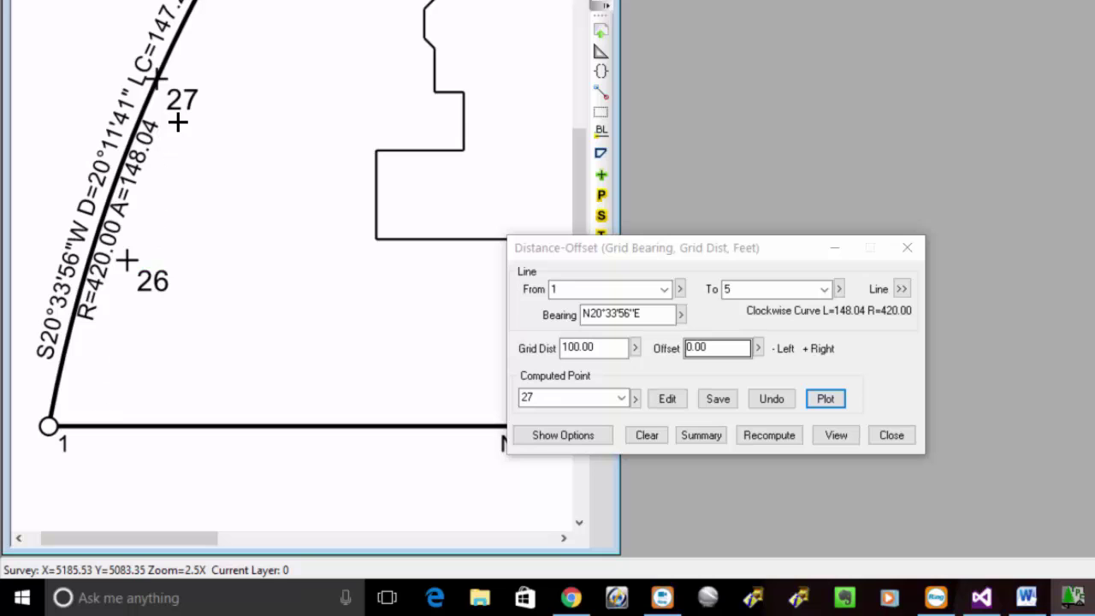
# Move the dialog, pan down, and repick the curve near point 5 to reverse it.
pyautogui.moveTo(654, 246); pyautogui.dragTo(788, 234)
pyautogui.click(384, 357)
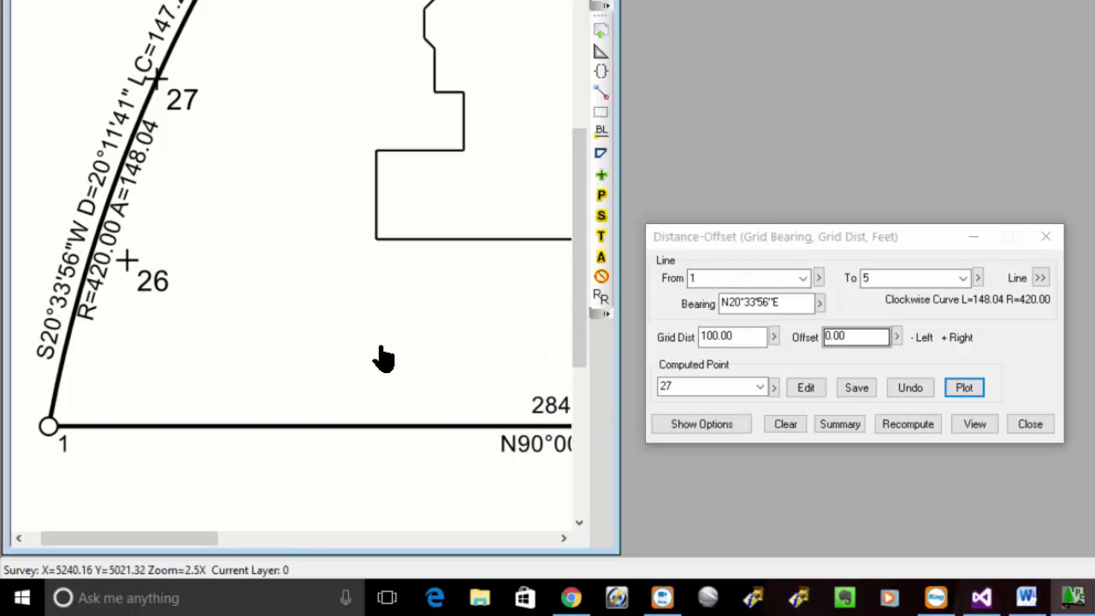
pyautogui.moveTo(383, 357); pyautogui.dragTo(405, 279, button='middle')
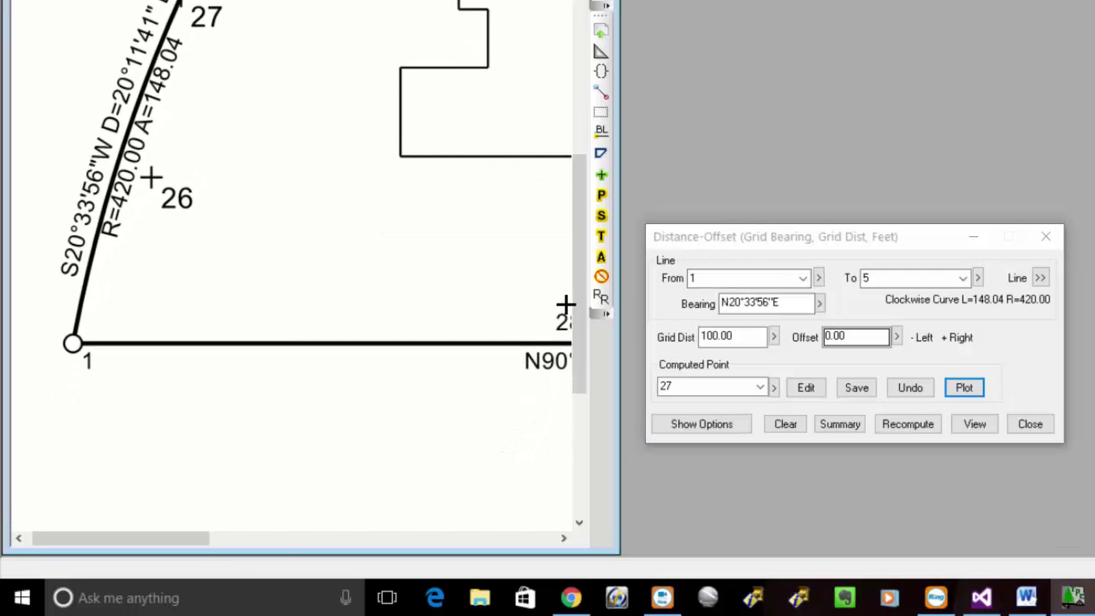
pyautogui.click(1040, 276)
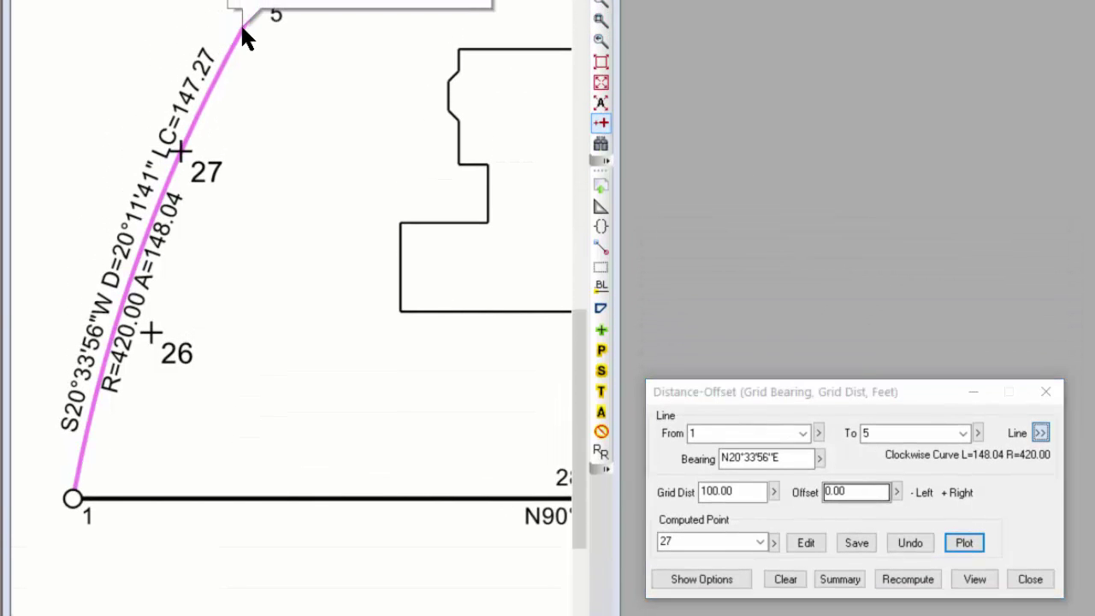
pyautogui.click(242, 17)
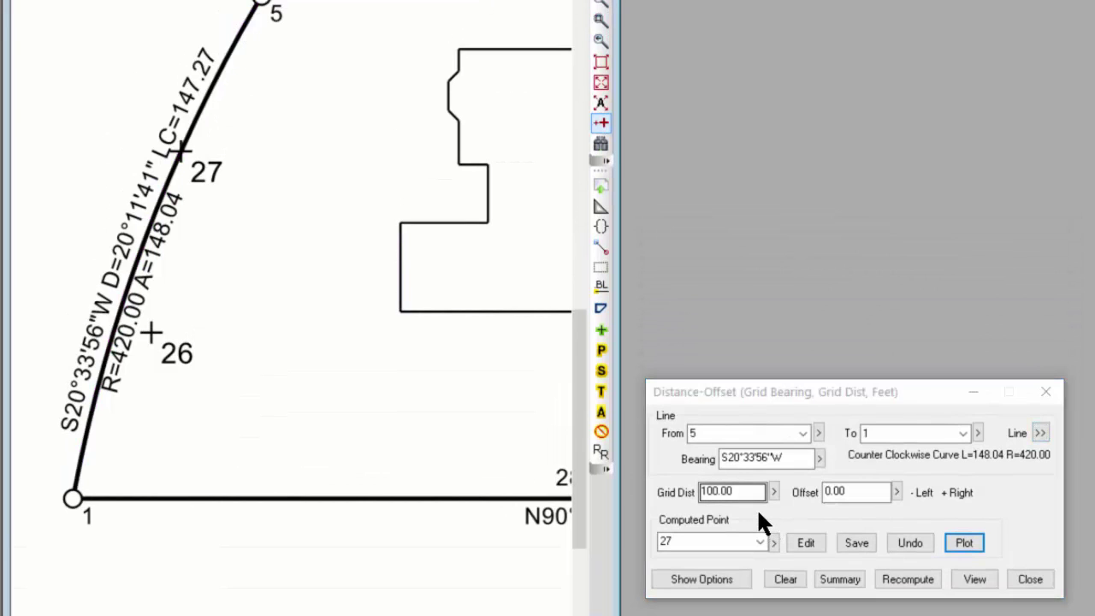
# Set grid distance 200 and point number 28, then save and plot point 28.
pyautogui.moveTo(747, 489); pyautogui.dragTo(661, 488)
pyautogui.write('200')
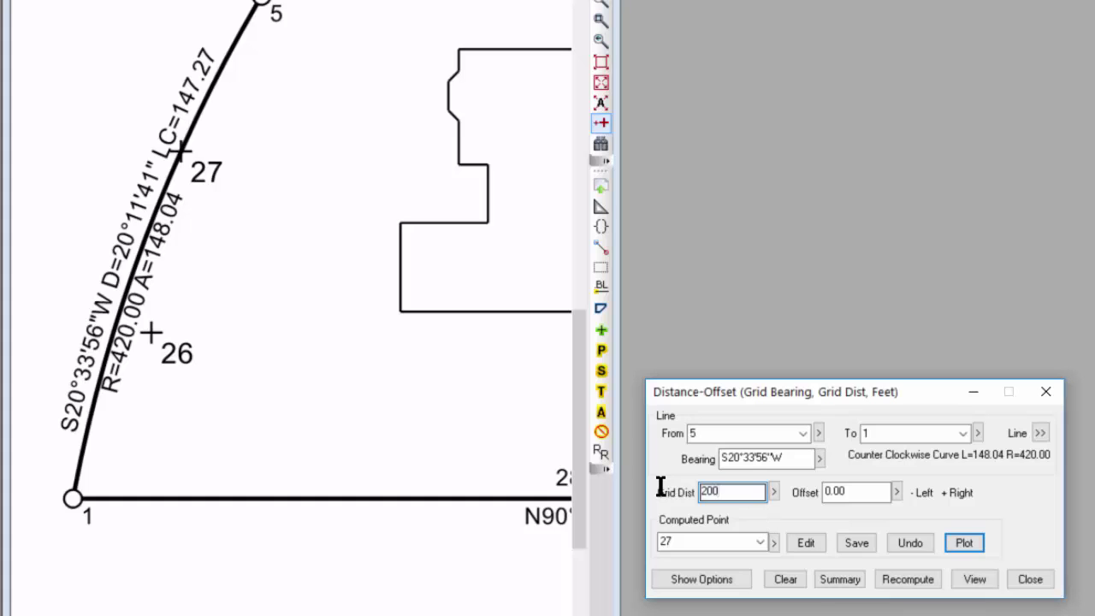
pyautogui.press('Tab')
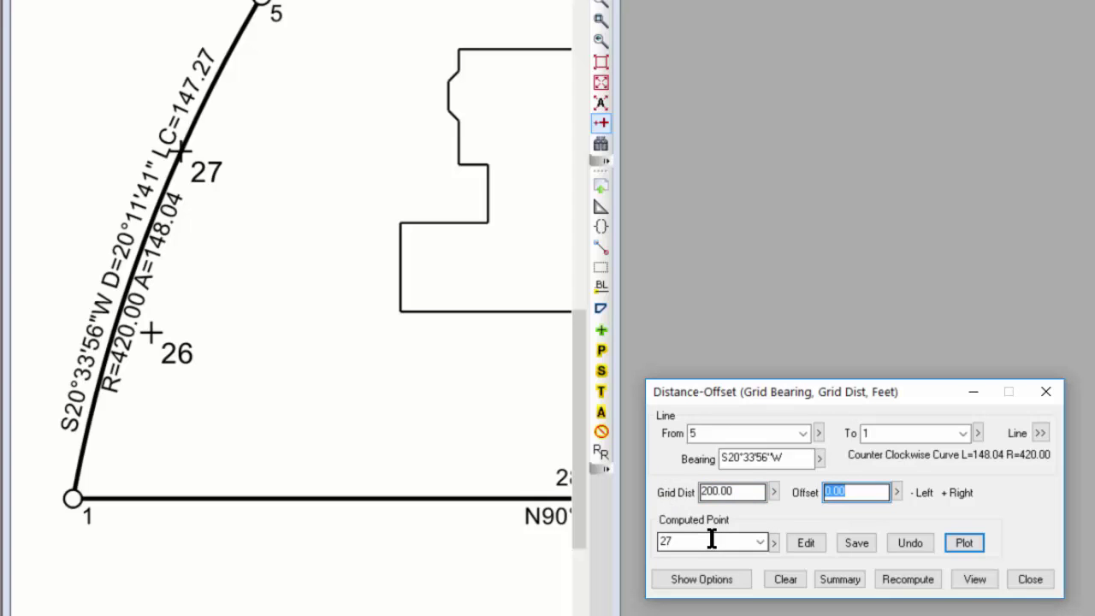
pyautogui.moveTo(709, 538); pyautogui.dragTo(642, 550)
pyautogui.write('28')
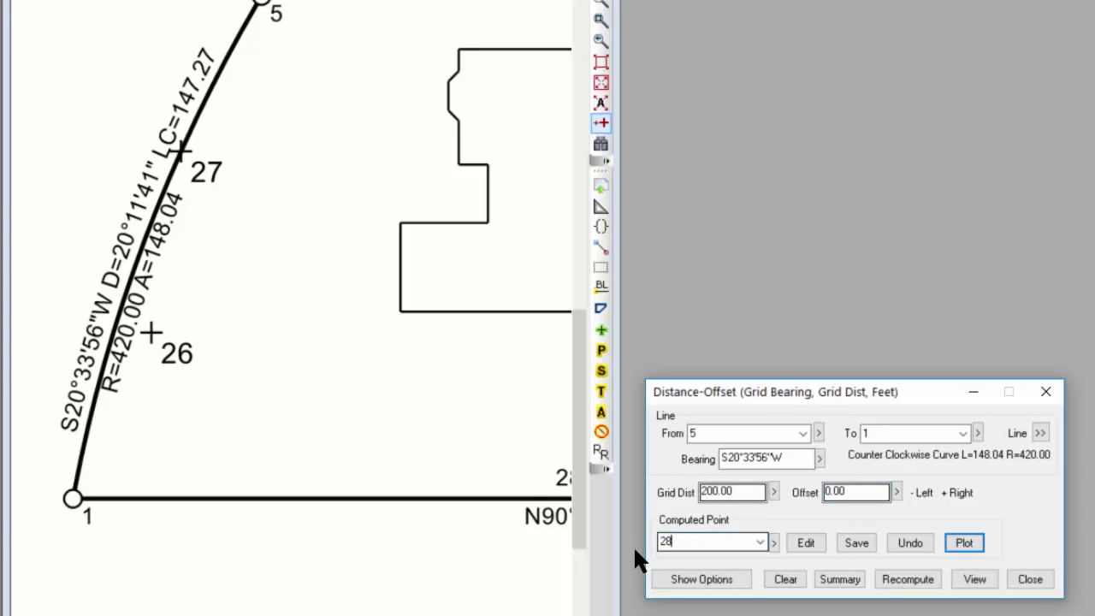
pyautogui.press('Tab')
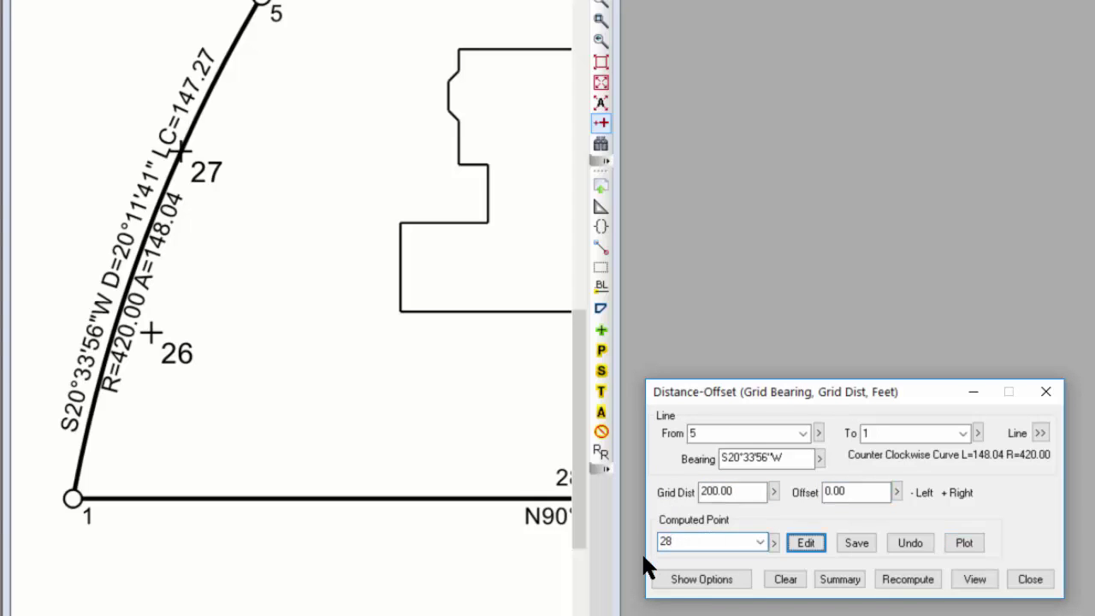
pyautogui.click(856, 539)
pyautogui.click(856, 539)
pyautogui.click(960, 544)
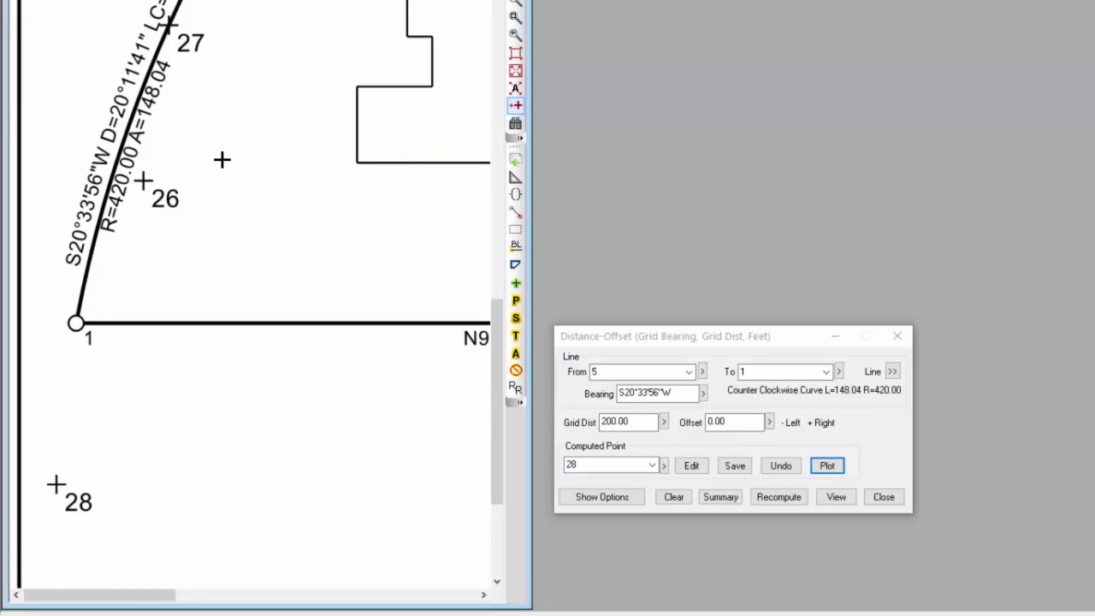
pyautogui.scroll(1, 244, 171)
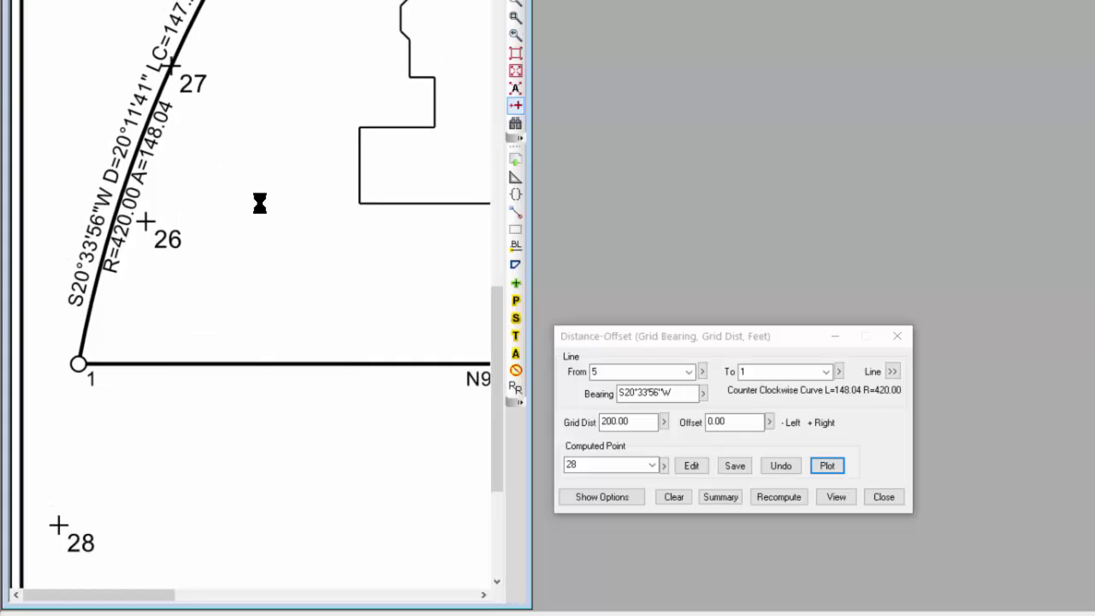
pyautogui.scroll(1, 260, 202)
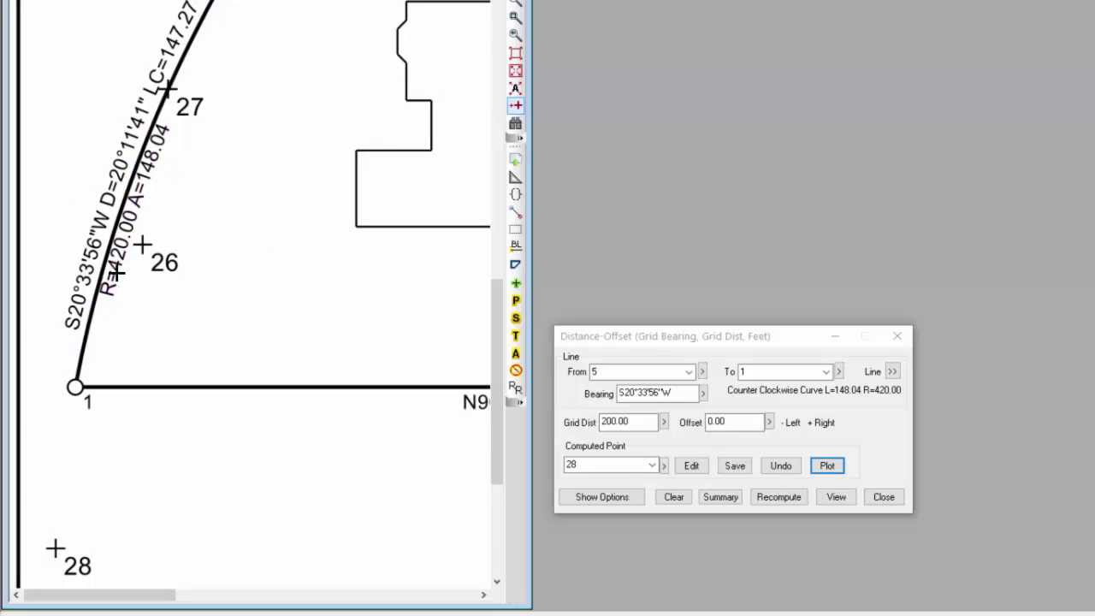
pyautogui.moveTo(59, 536)
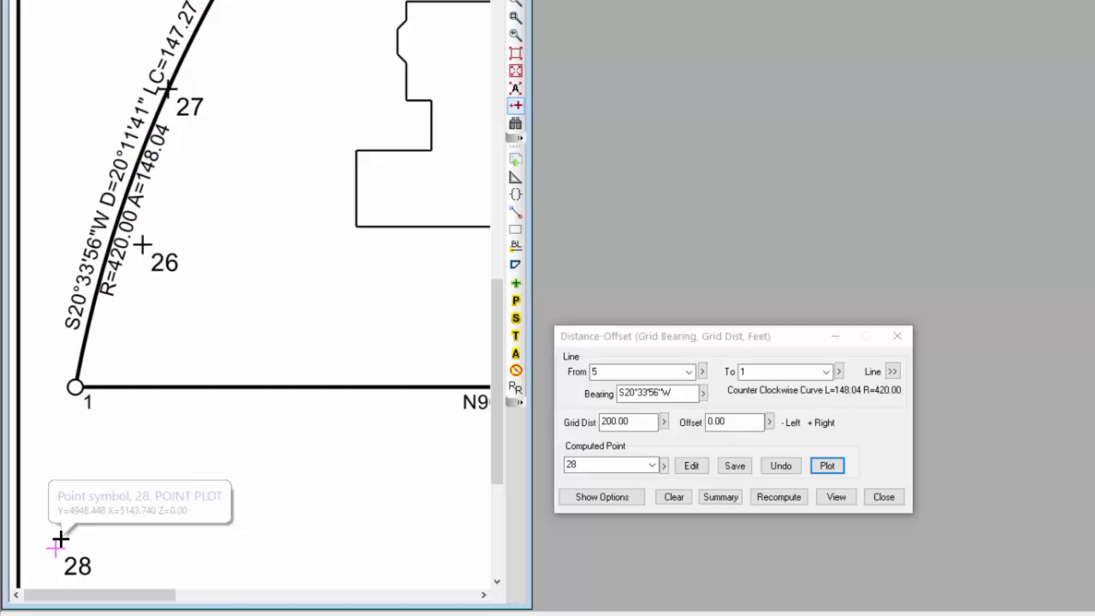